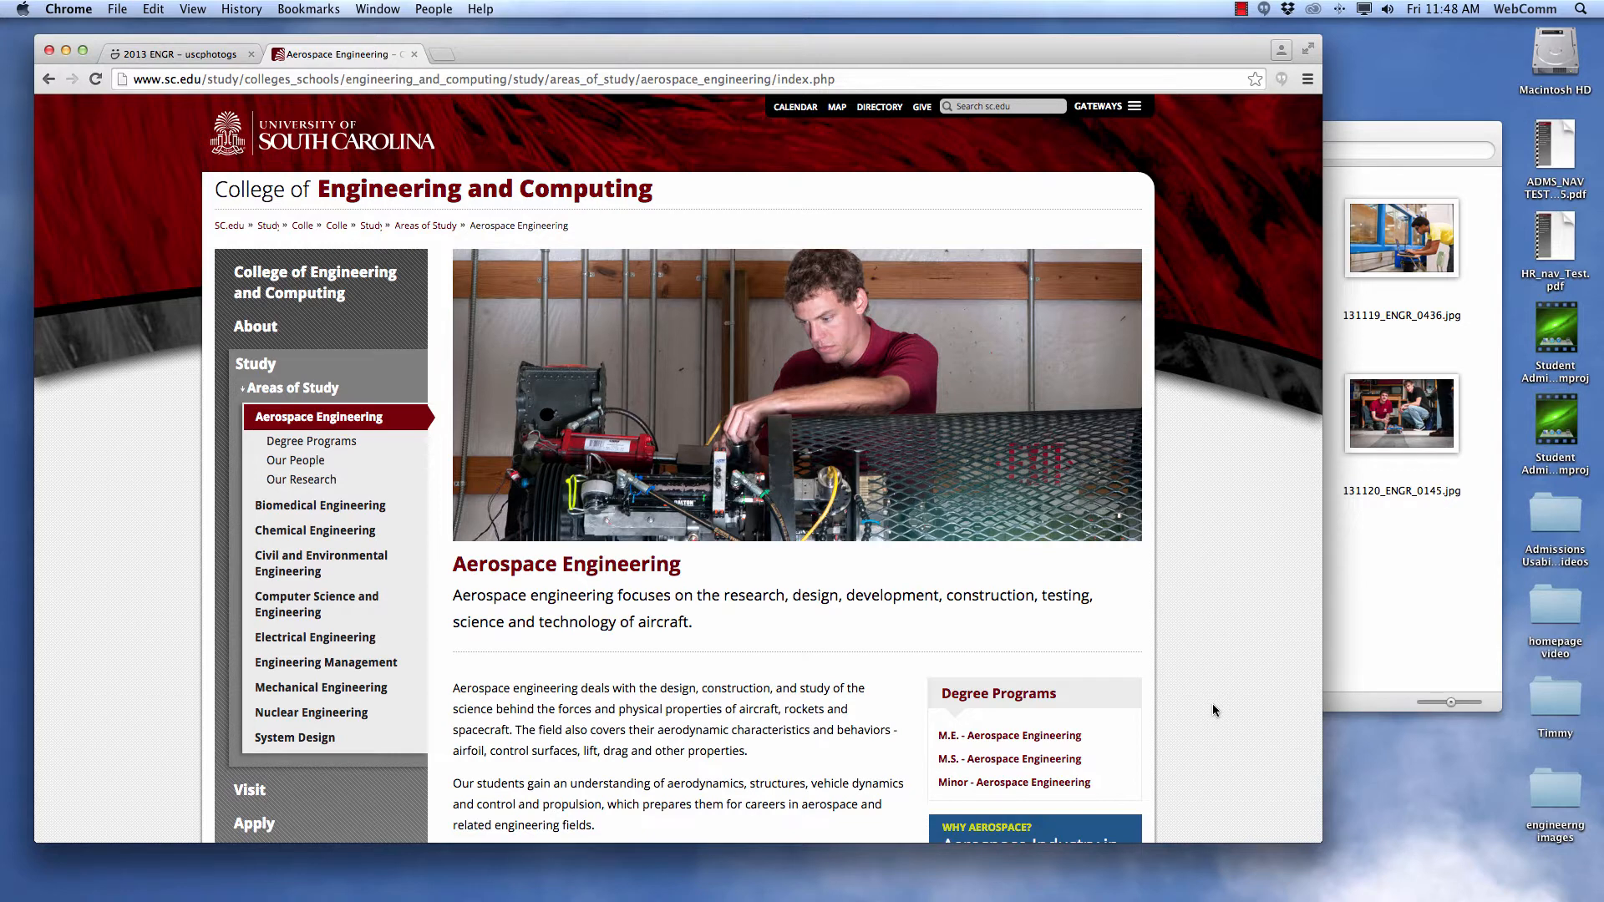
Step: Open 131119_ENGR_0463.jpg from the engineerng images folder in Photoshop and check its pixel dimensions and resolution
click(1340, 605)
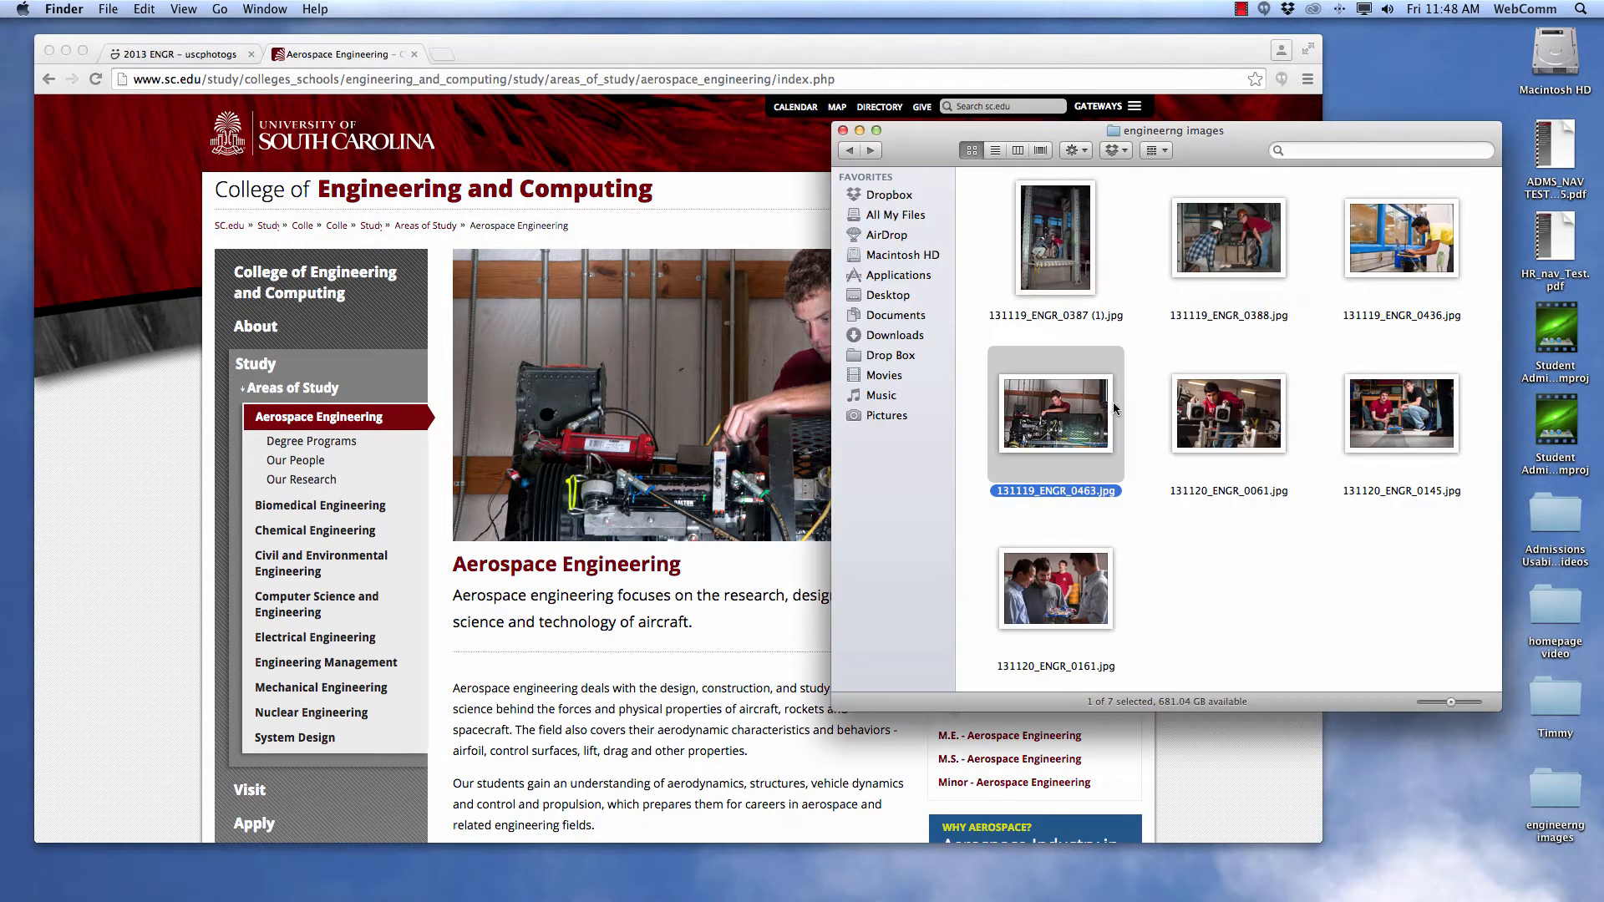
double_click(1075, 420)
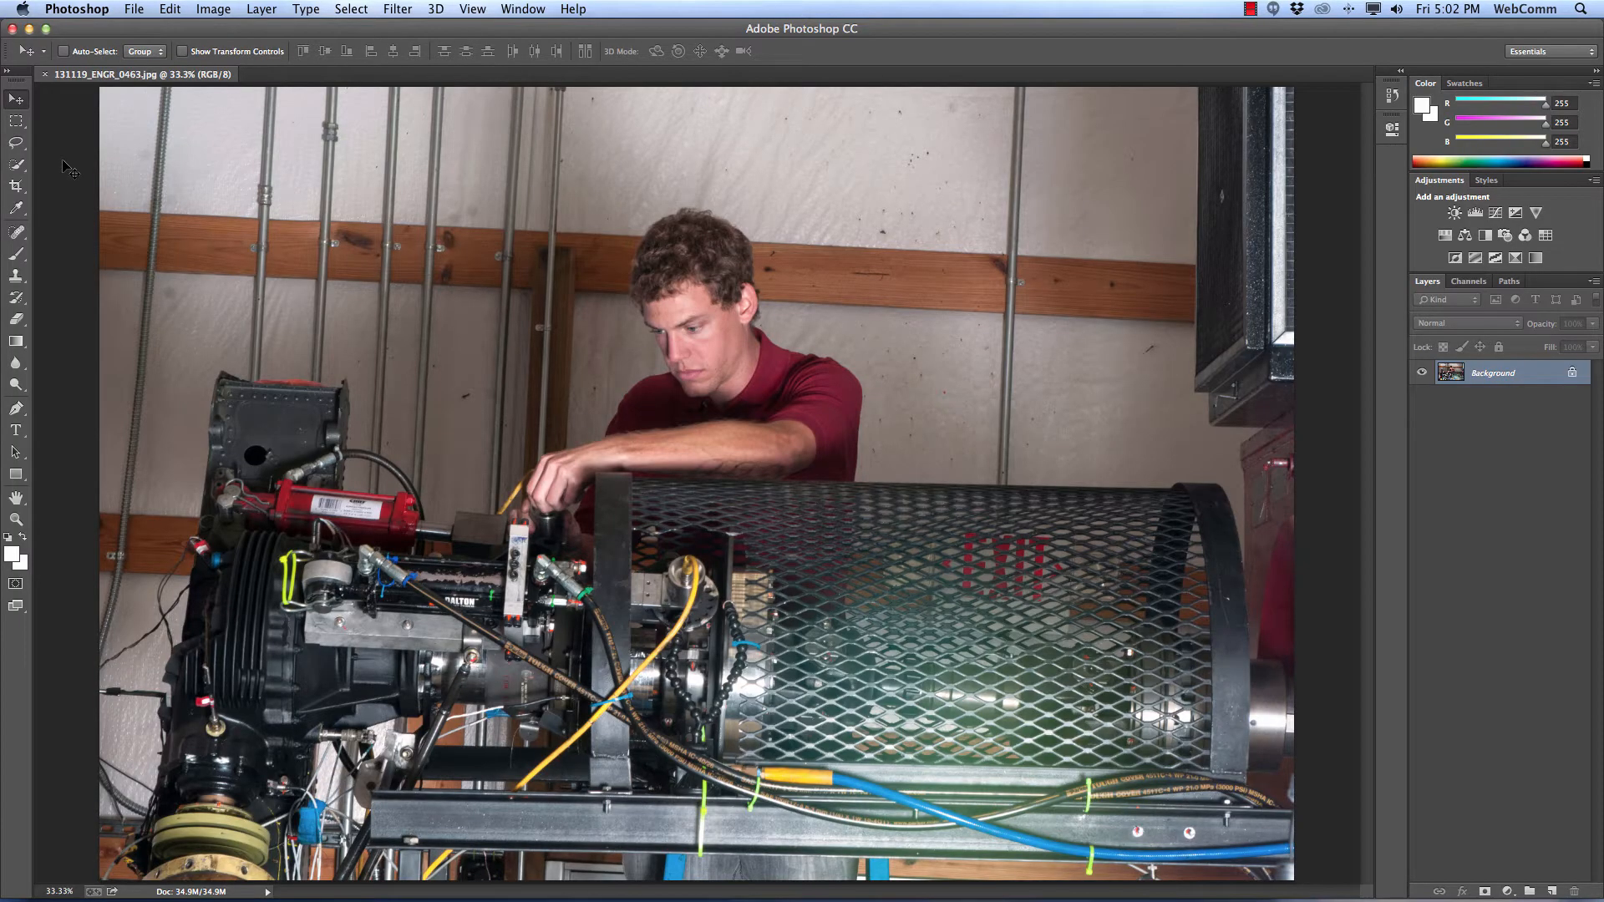
click(211, 8)
click(241, 140)
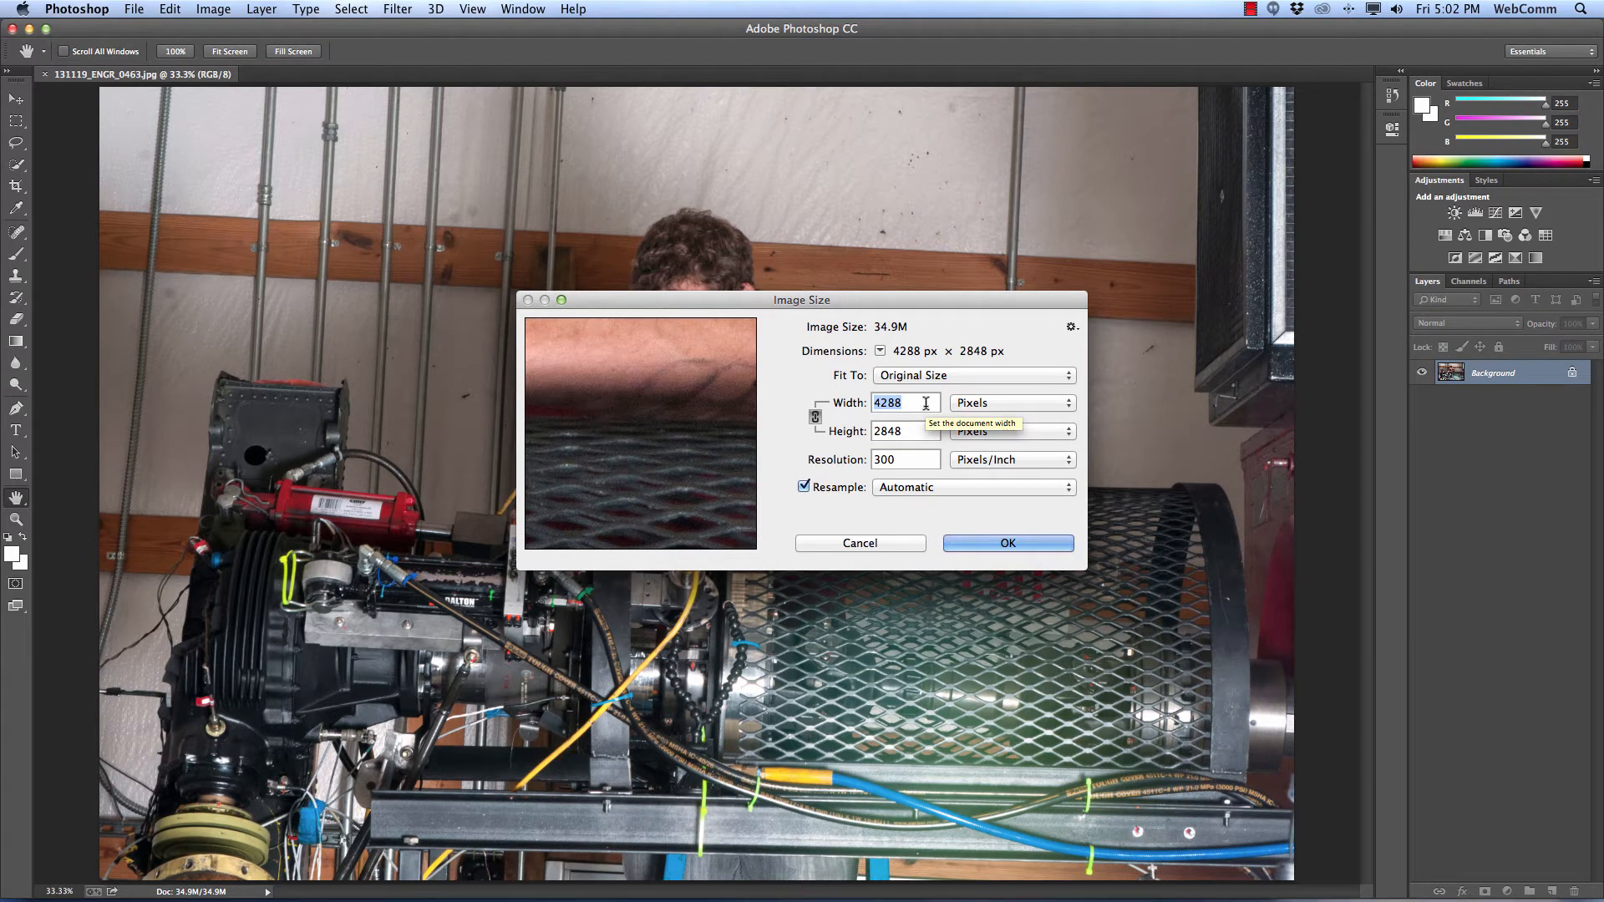
click(1006, 544)
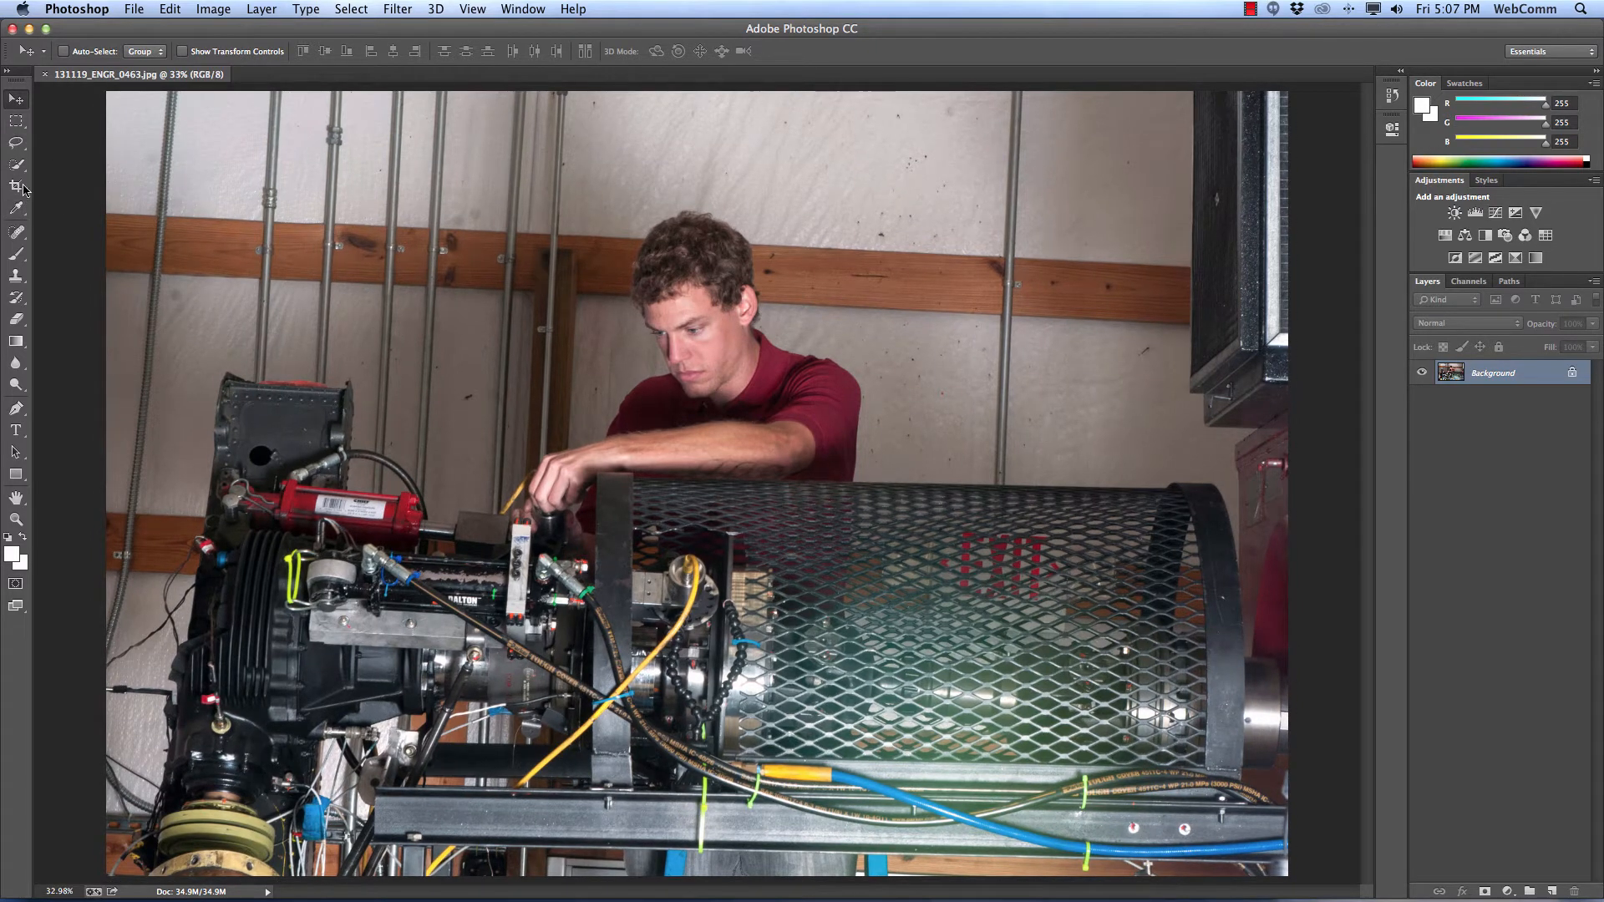
Step: Set the Crop tool to a fixed W x H x Resolution of 825 px by 350 px at 72 px/in
click(18, 189)
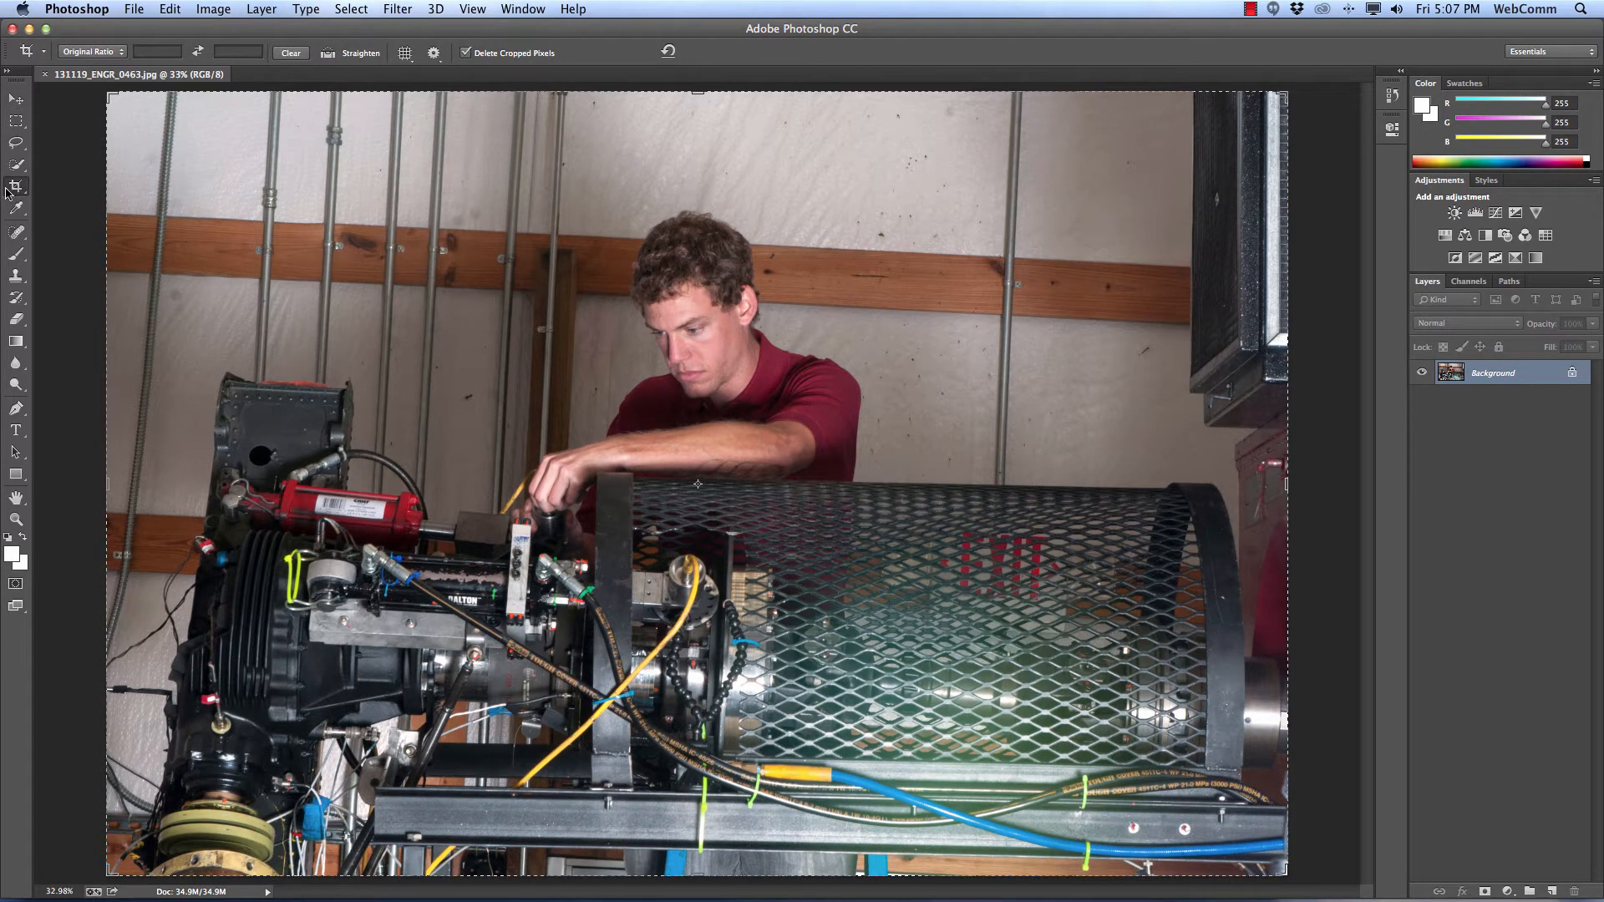
click(92, 53)
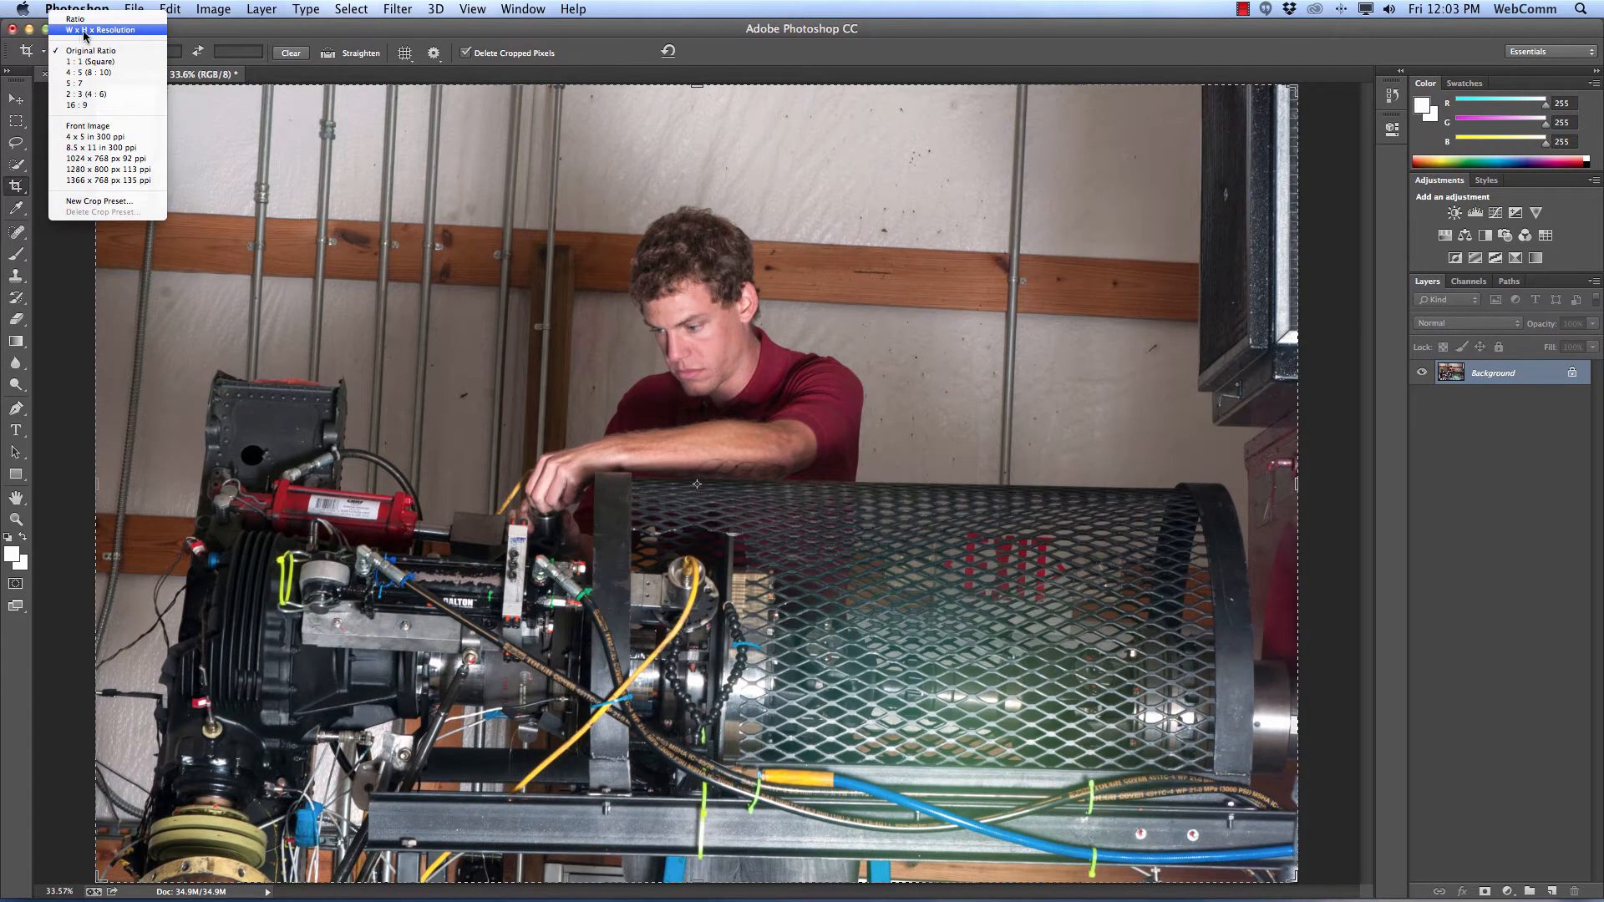
click(85, 31)
click(157, 52)
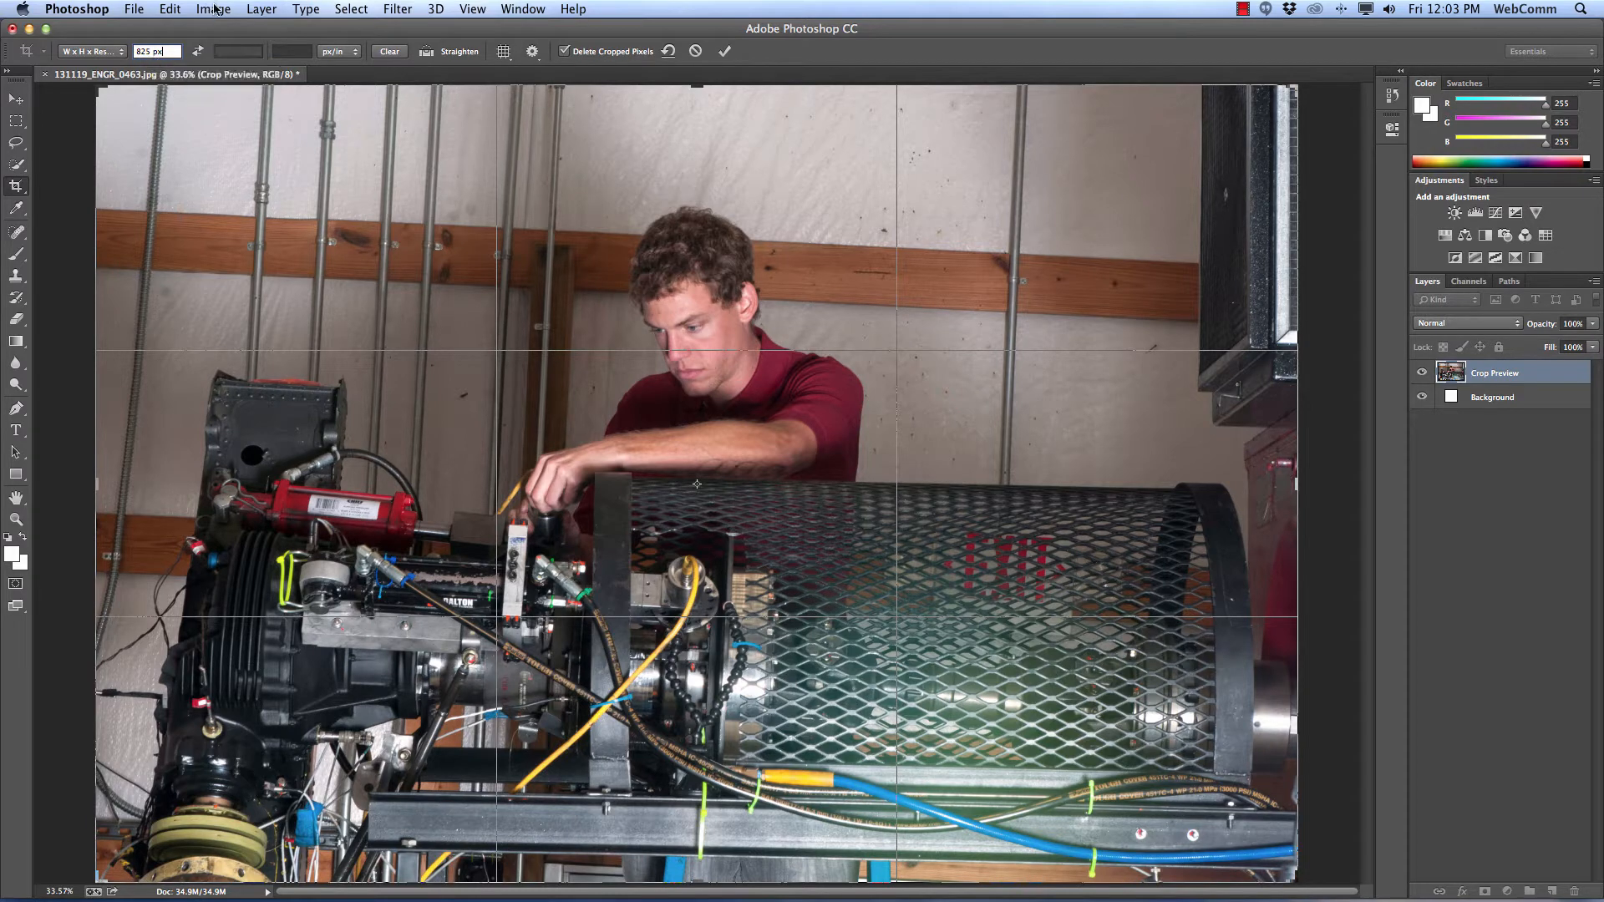
click(232, 51)
text(350)
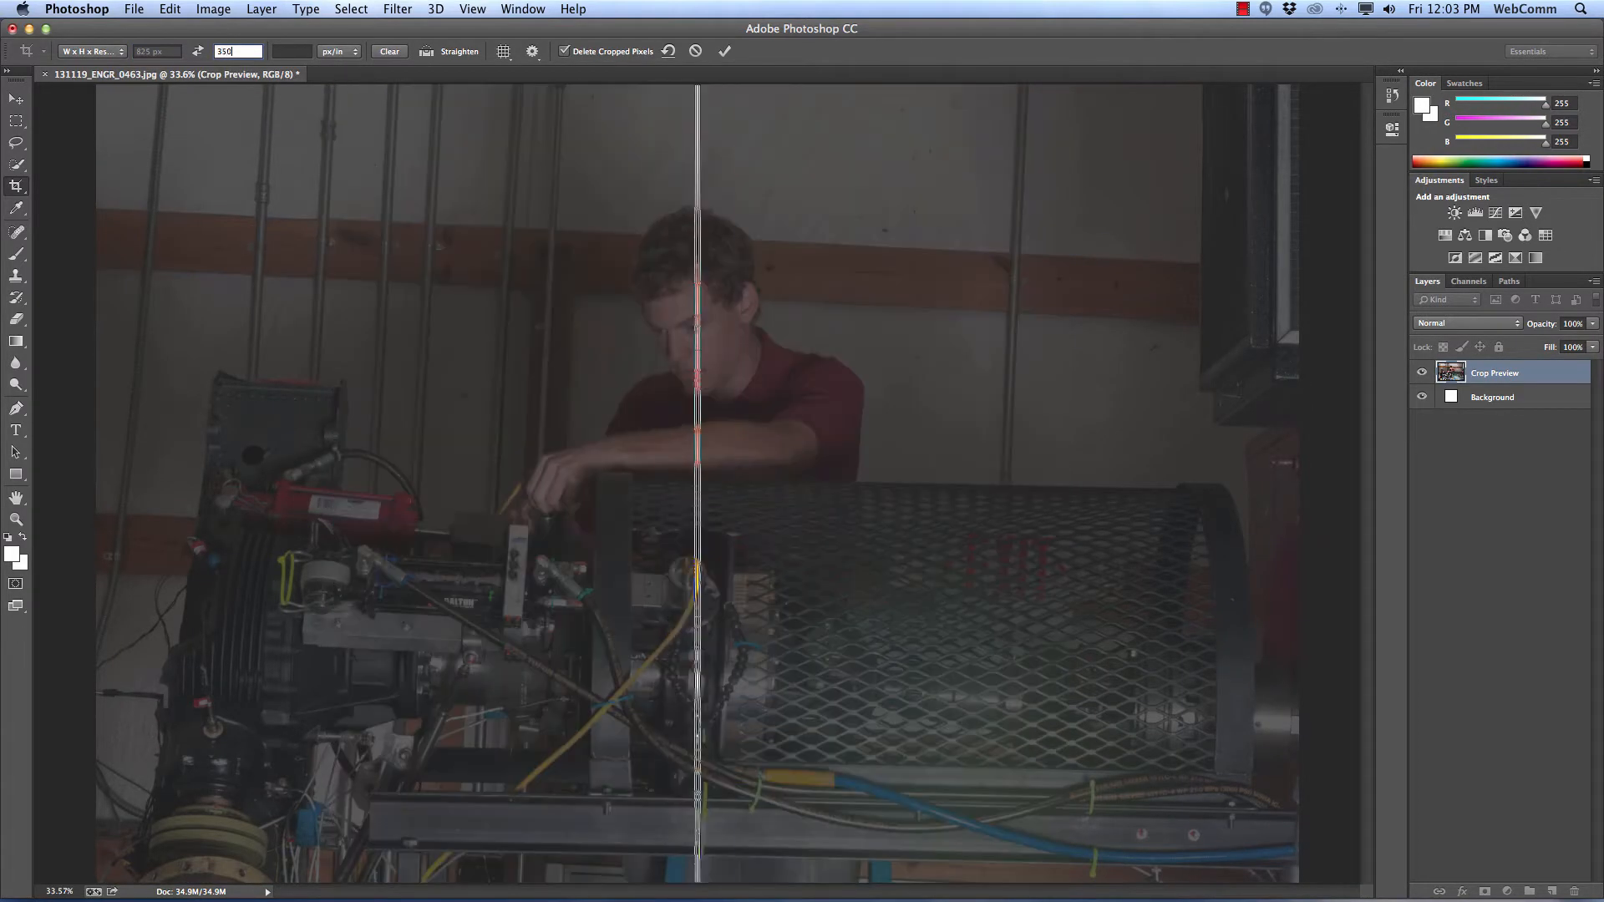
text( px)
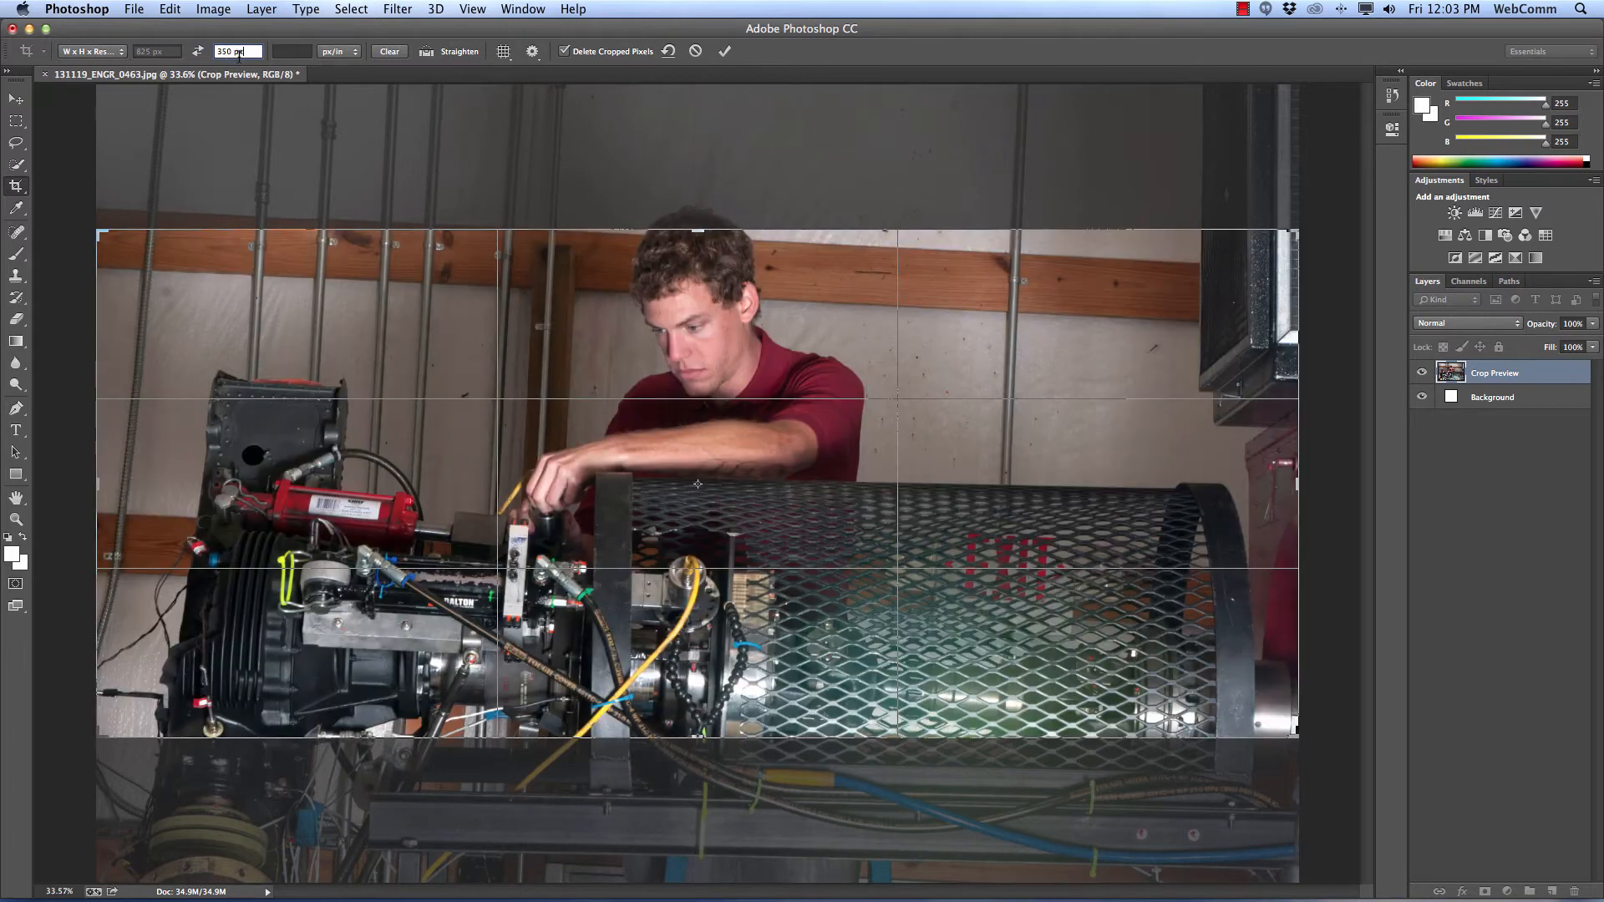
click(284, 52)
key(Return)
Step: Move the photo down in the crop frame to fit the man's head, shrink the frame slightly and rotate the photo to level the wooden beam
drag(663, 237, 668, 286)
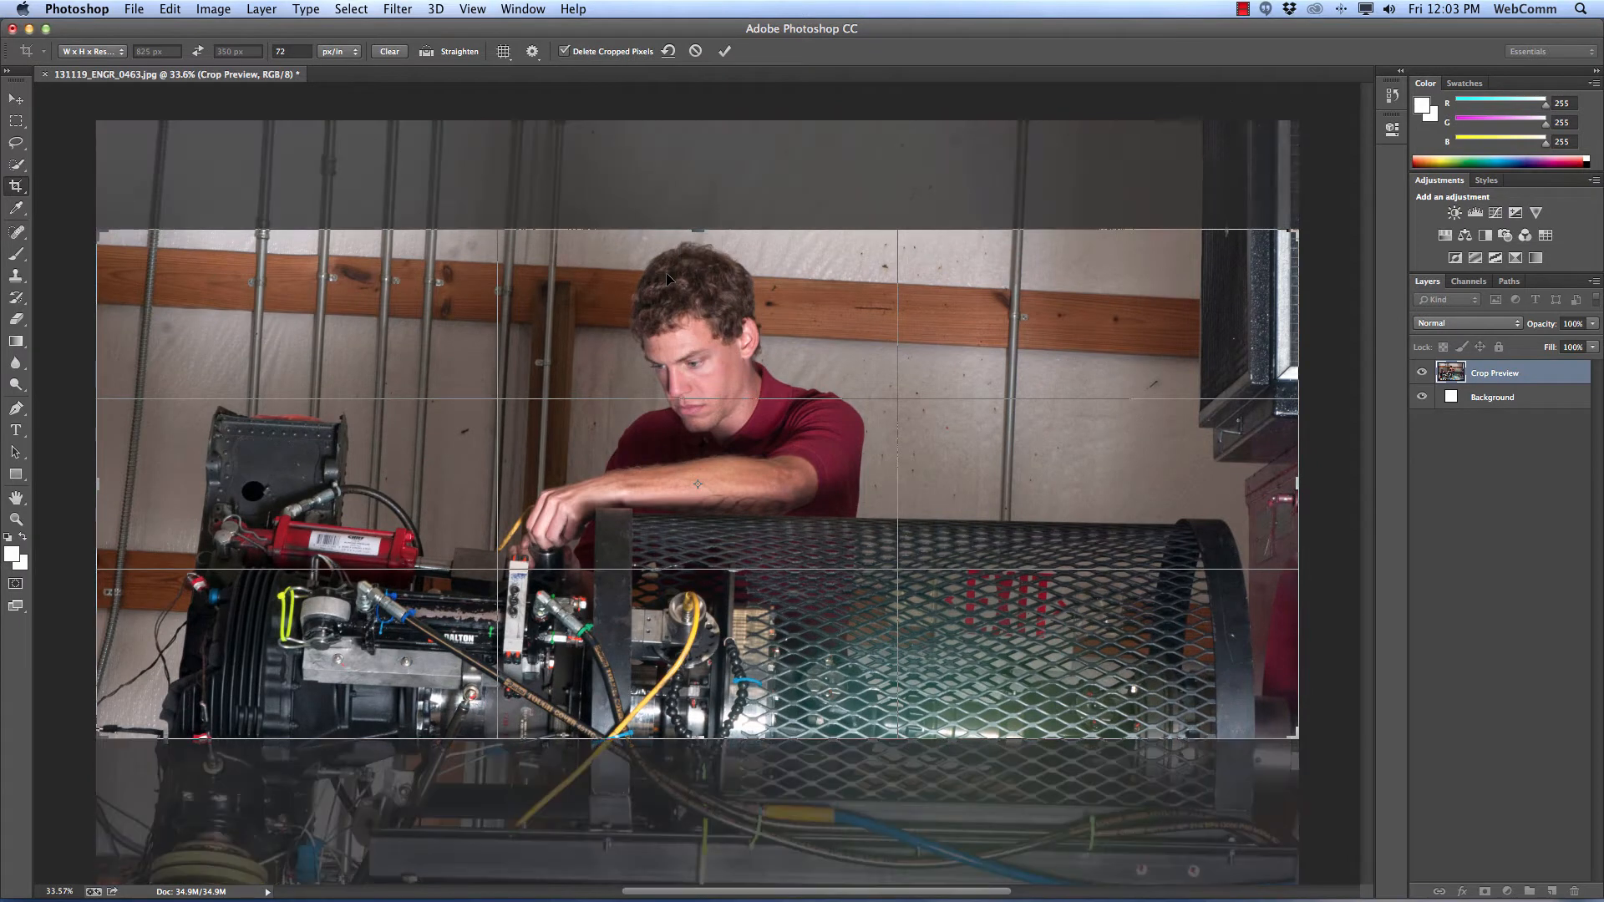
drag(102, 231, 143, 226)
drag(317, 334, 318, 334)
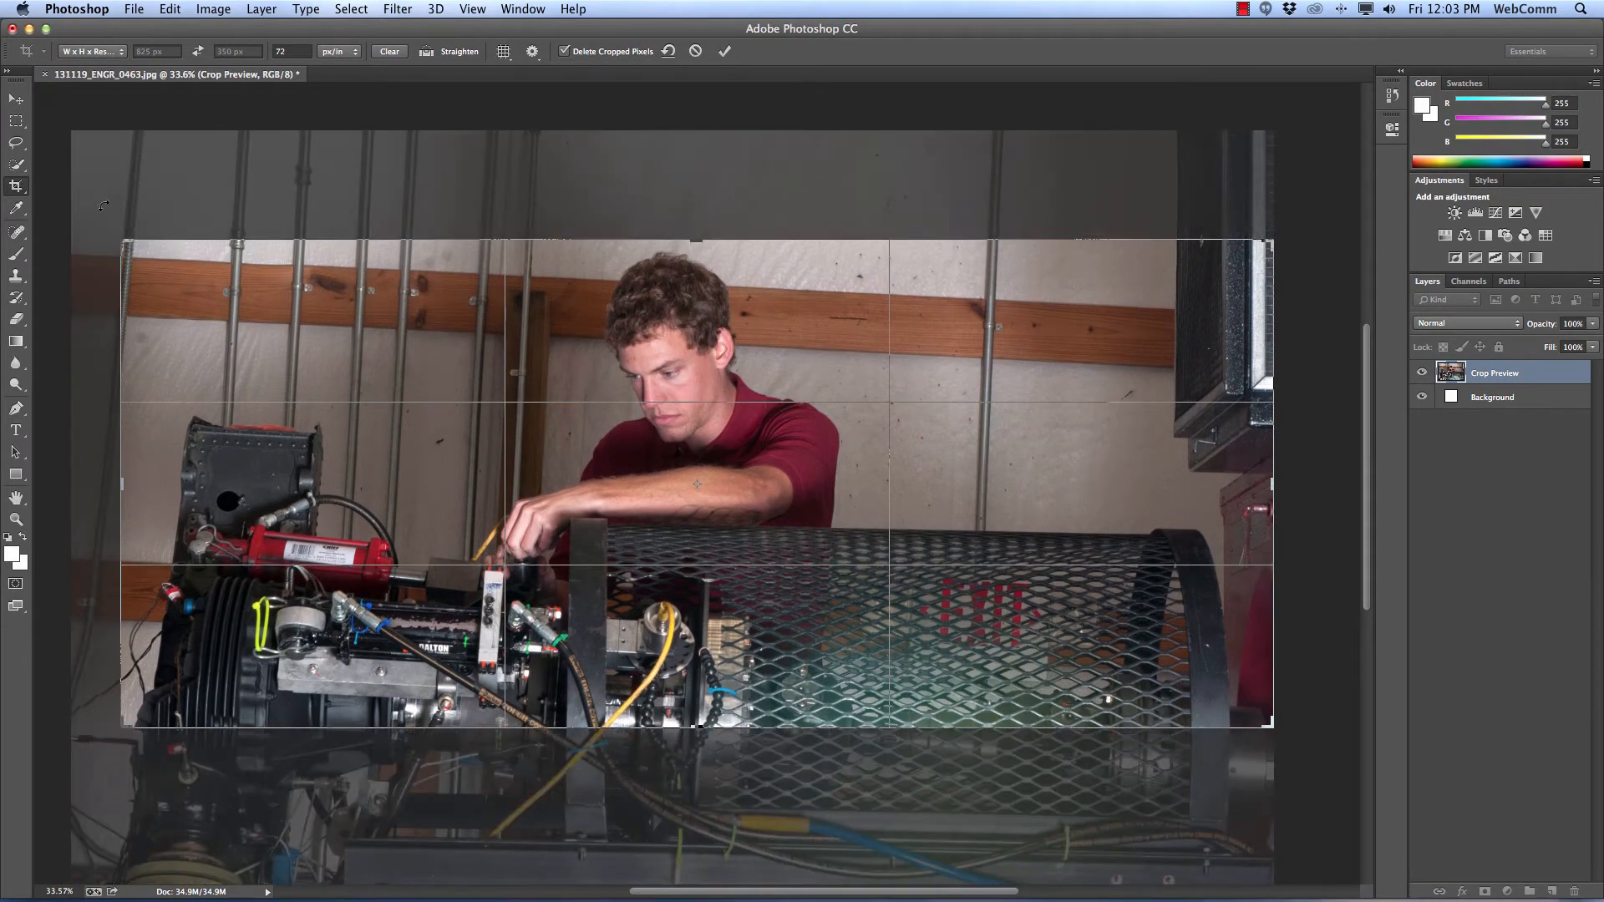
drag(104, 205, 103, 240)
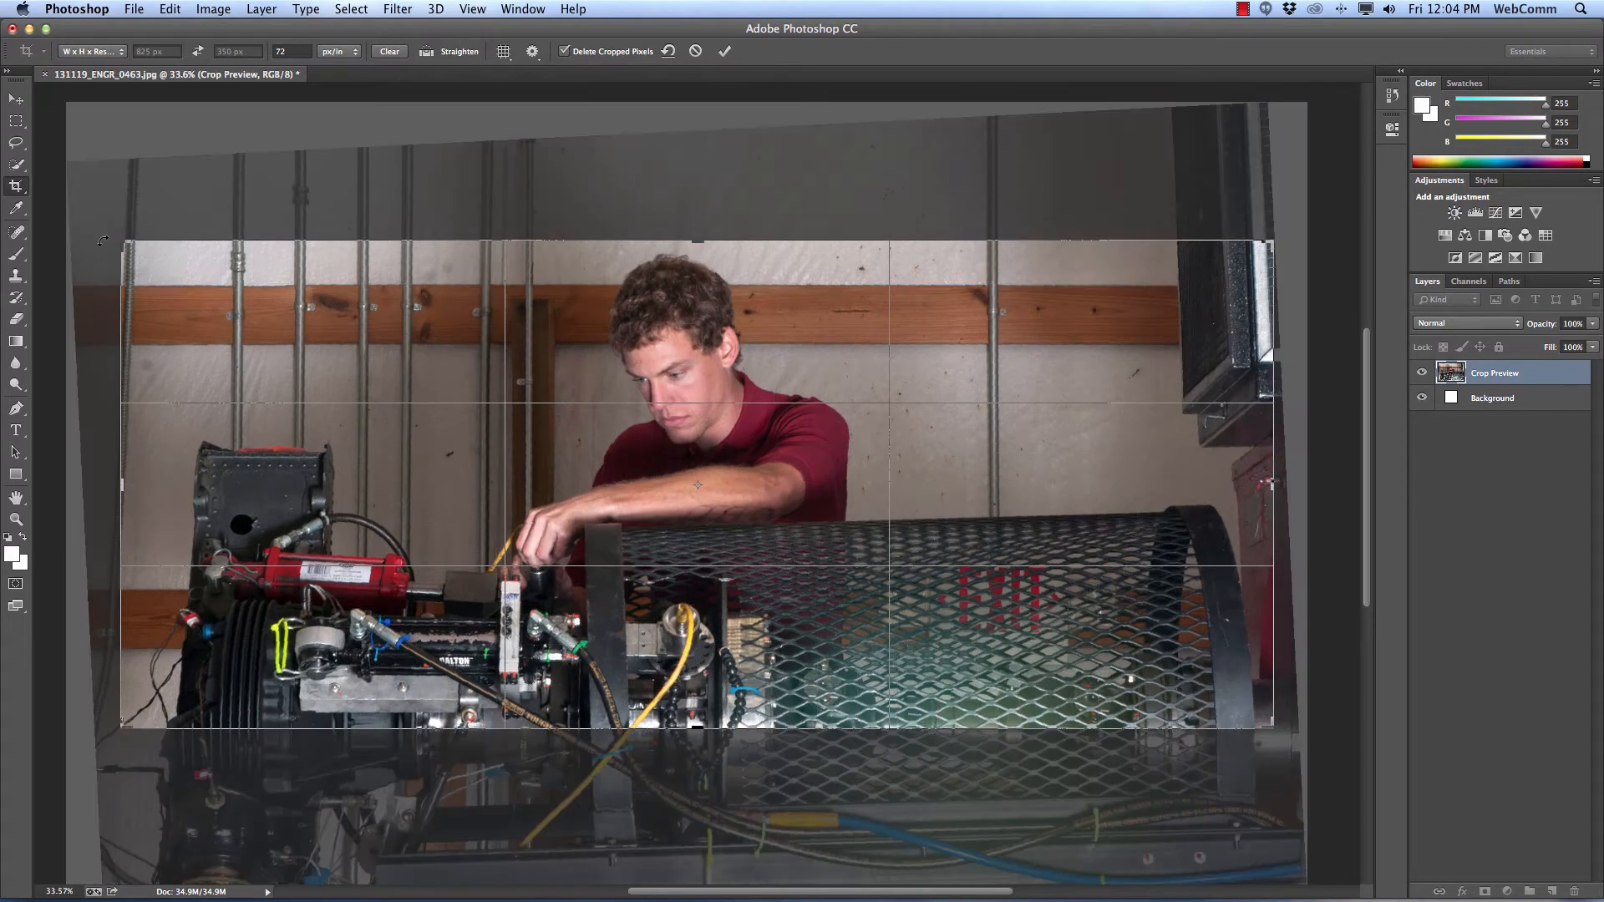
Step: Tighten the crop frame around the man and the machine, apply the crop and view the image at 100%
drag(1274, 728, 1196, 695)
drag(982, 551, 982, 551)
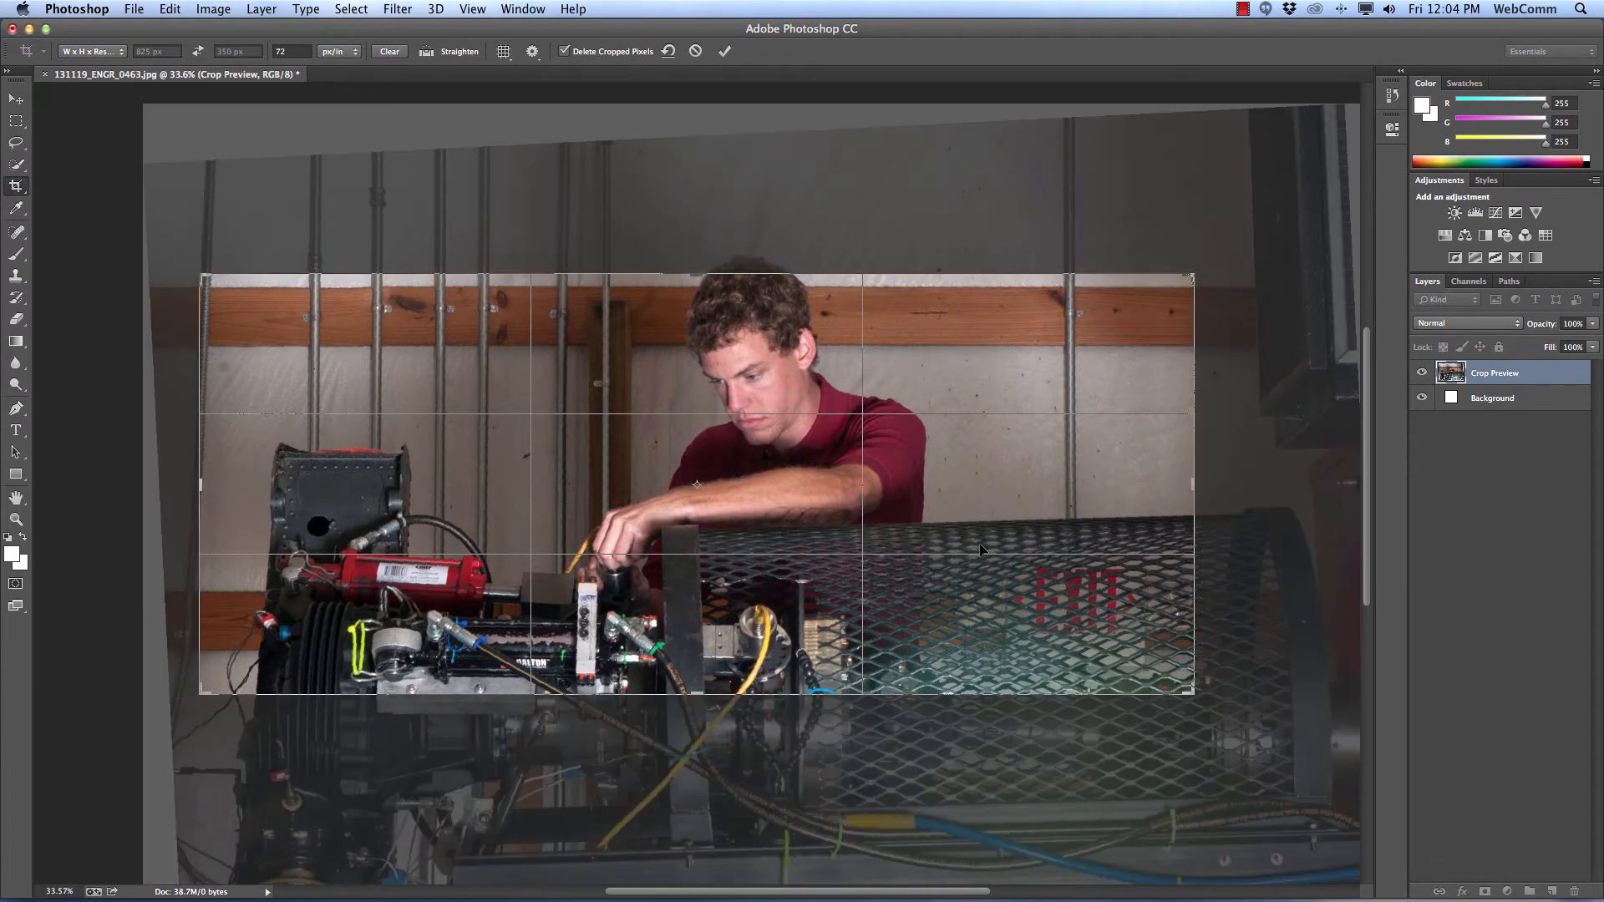
key(Return)
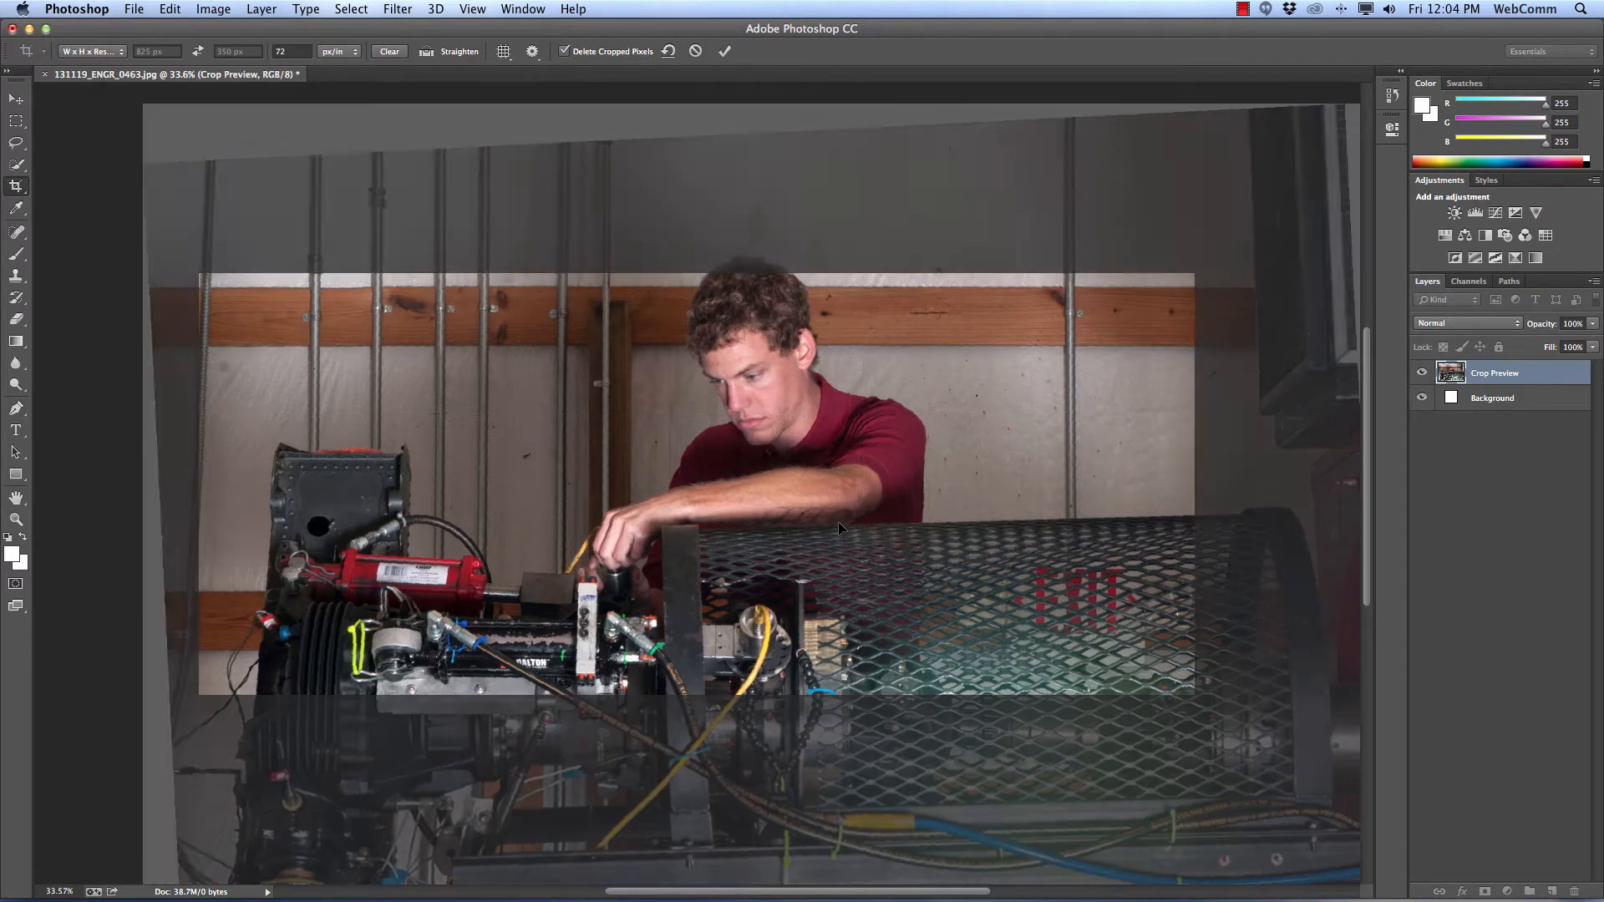
key(super+1)
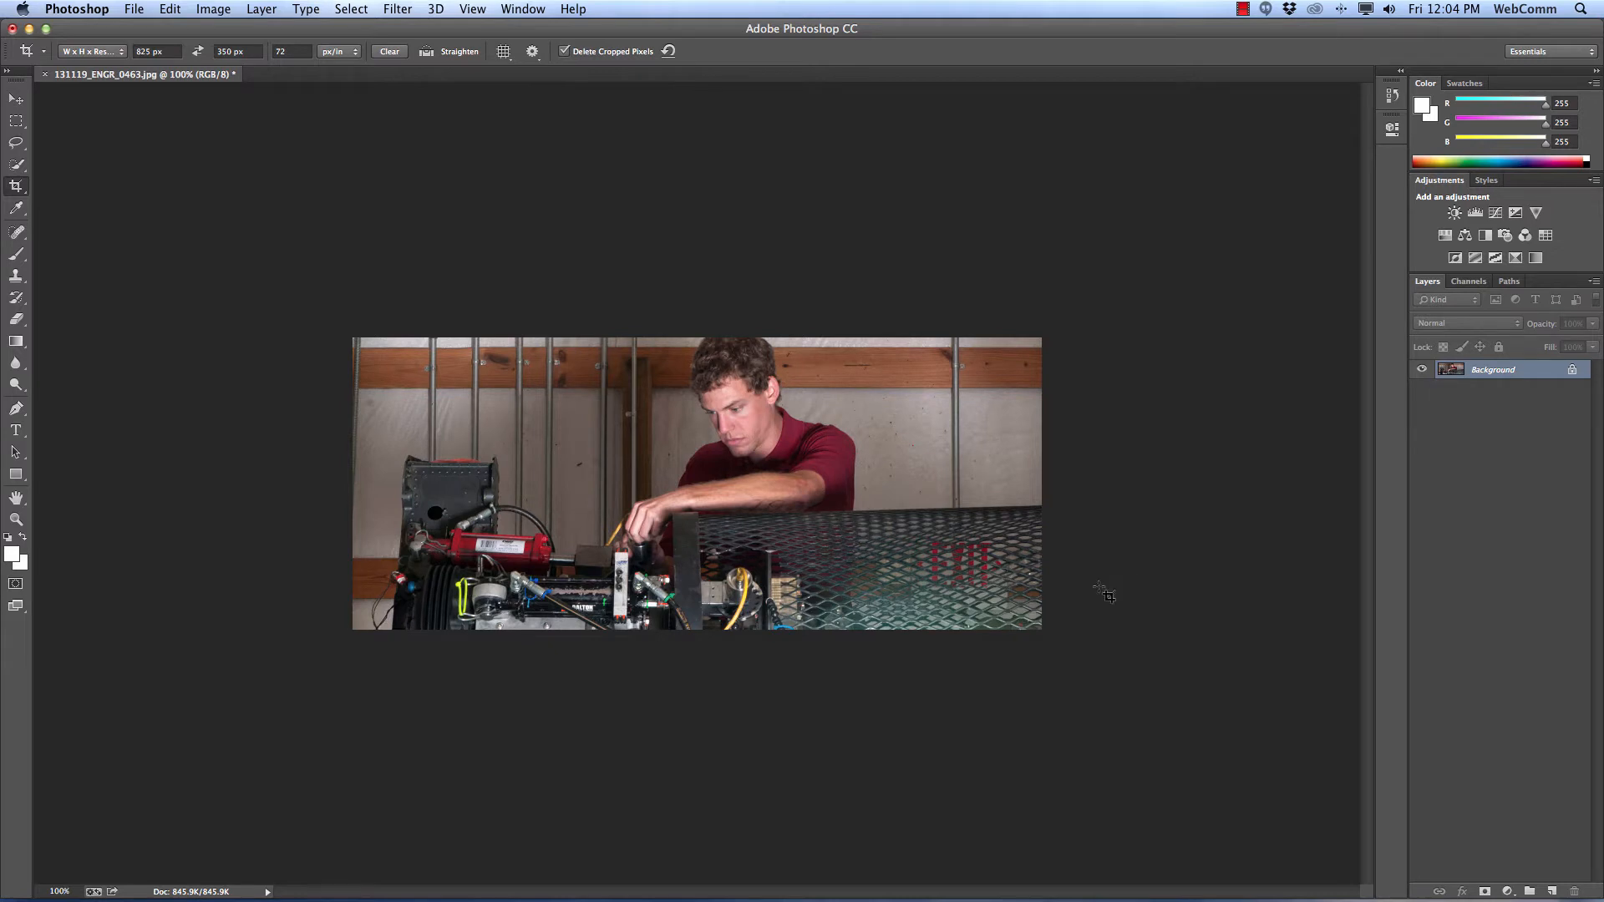
Step: Start a Save for Web export of the cropped image with the JPEG format and High quality
click(133, 10)
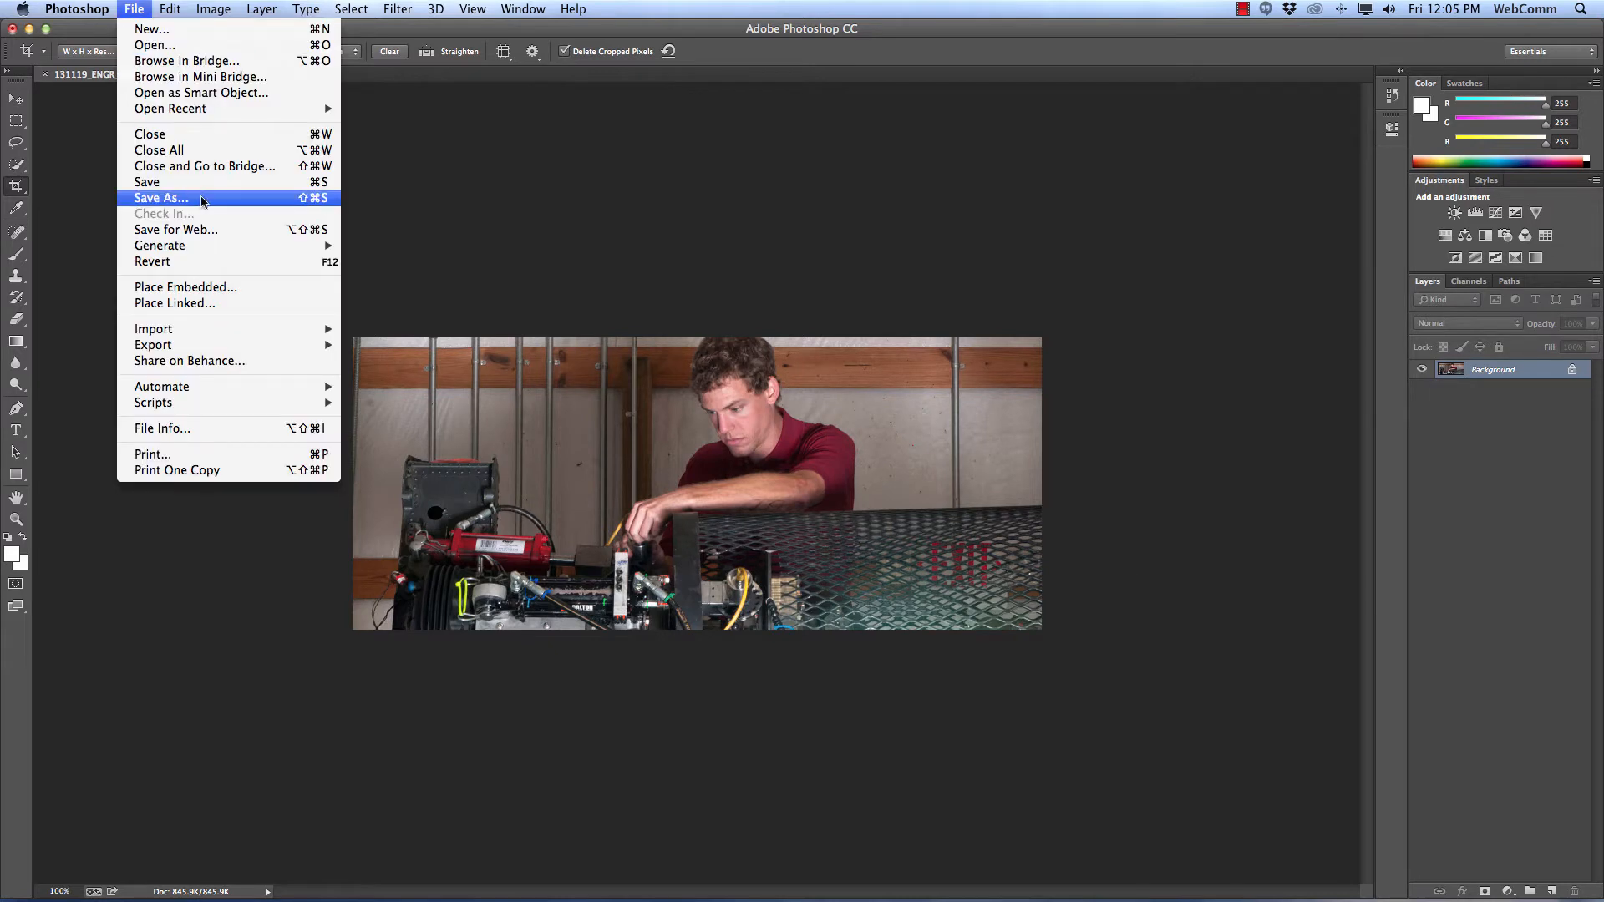
click(254, 239)
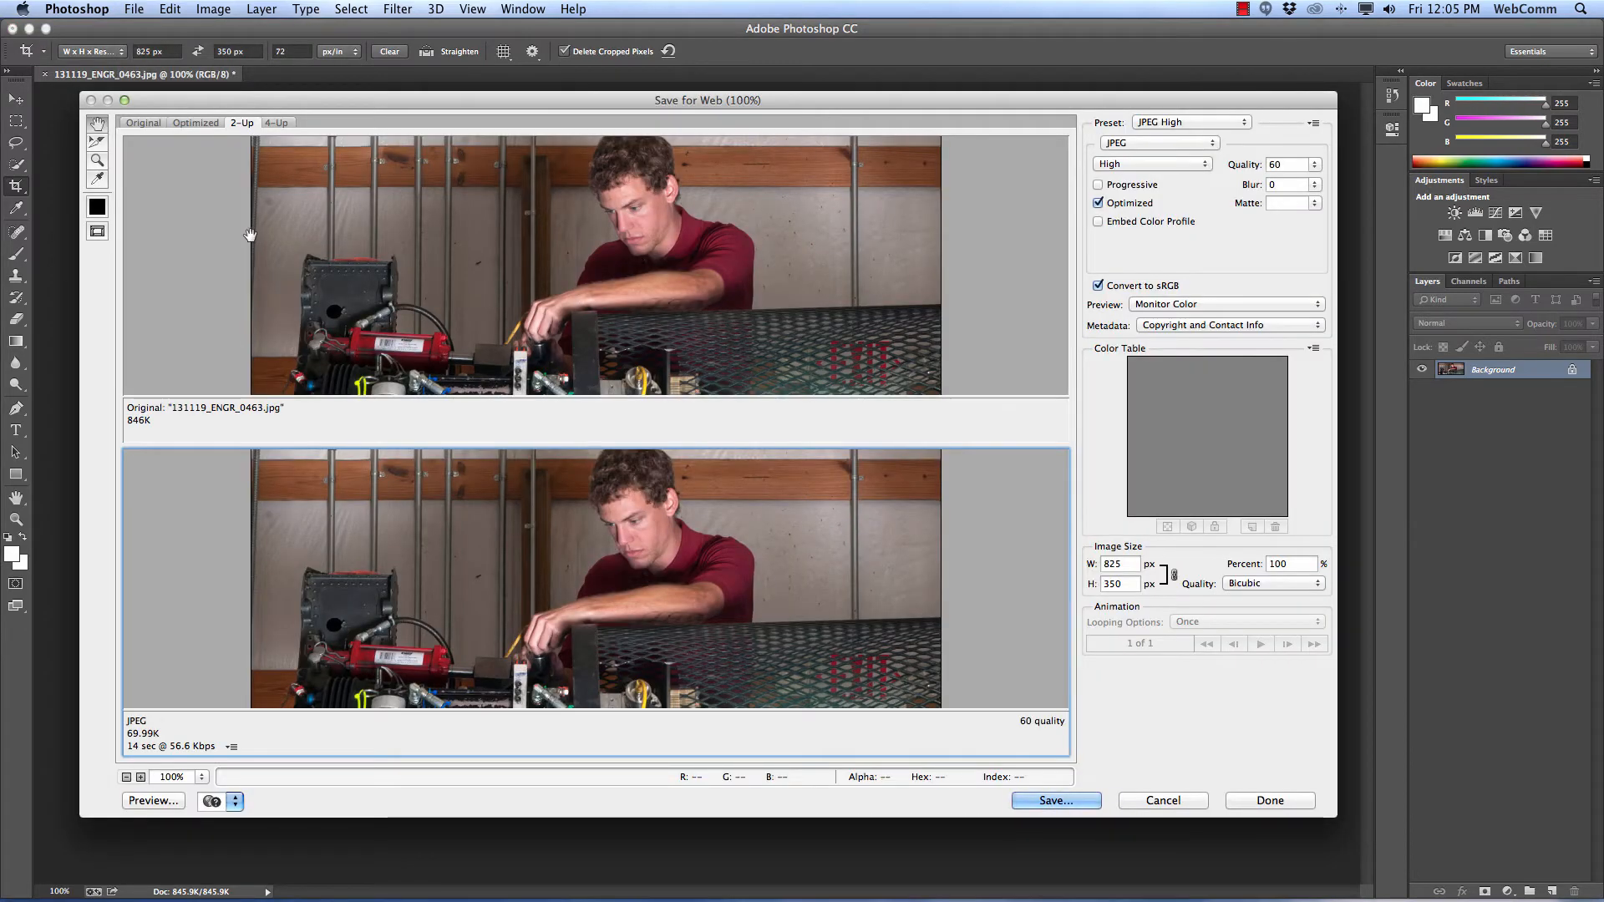
click(1166, 144)
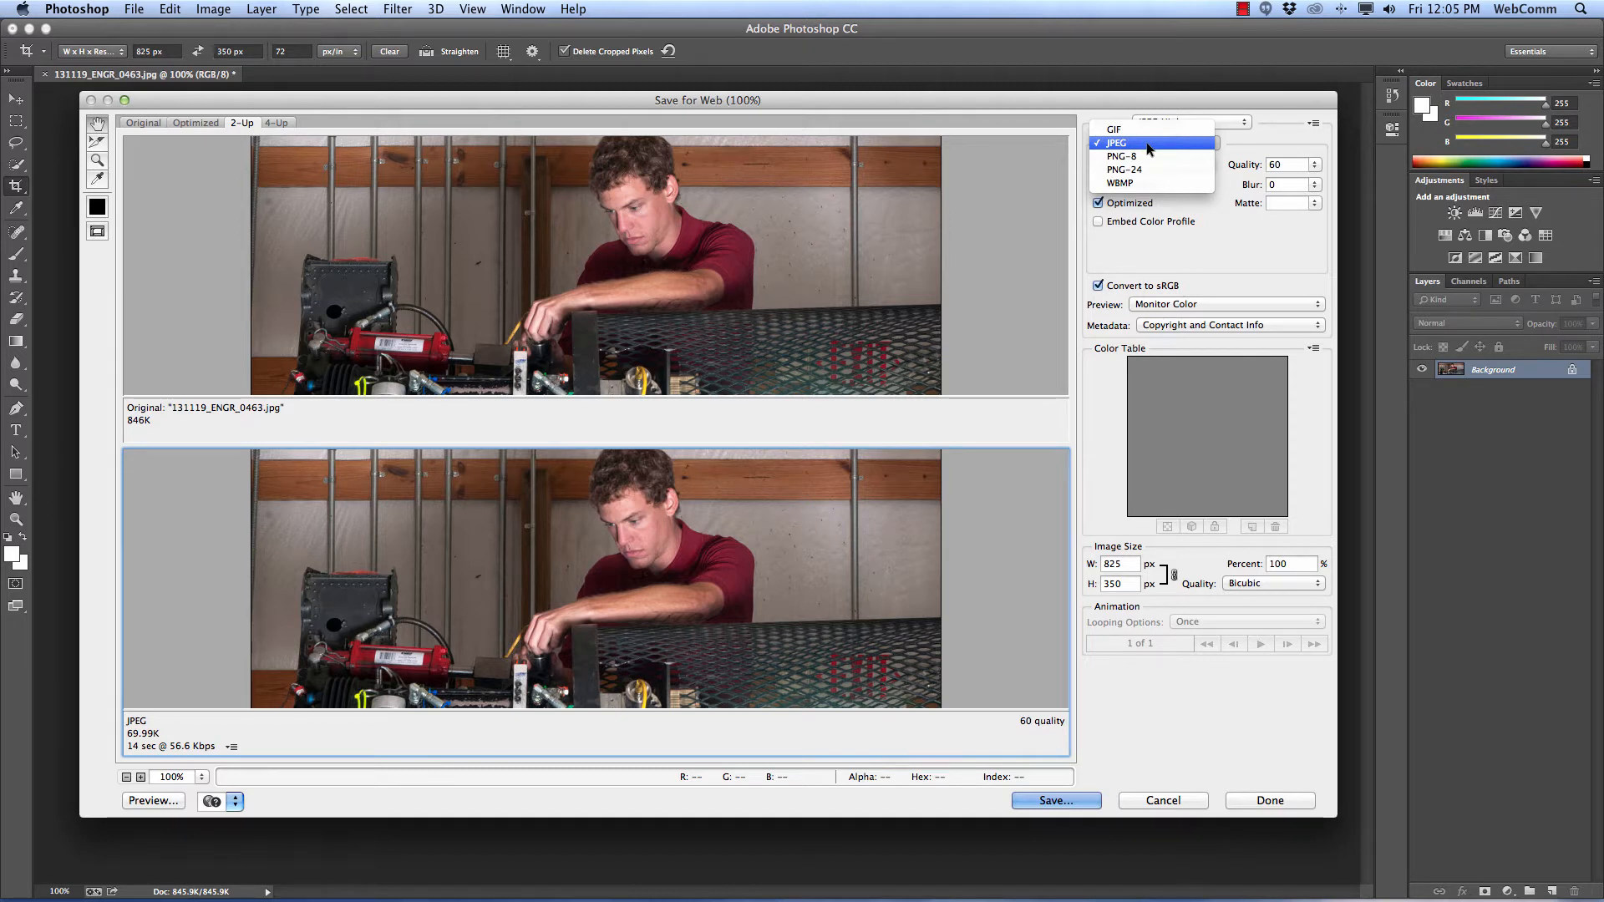
click(1149, 148)
click(1111, 166)
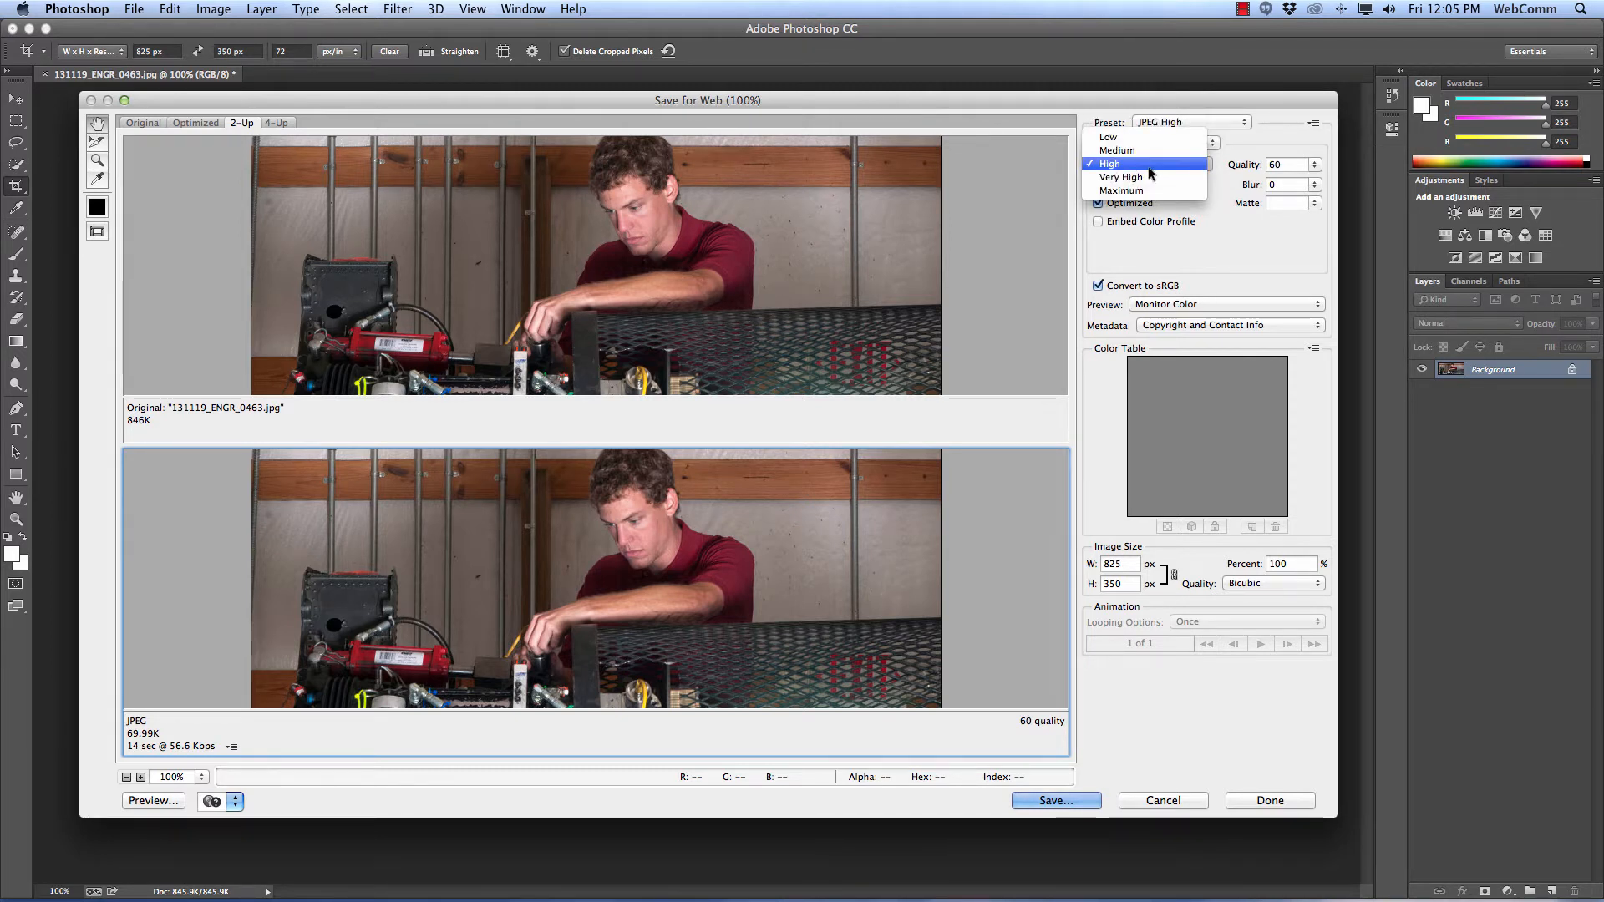
click(1111, 167)
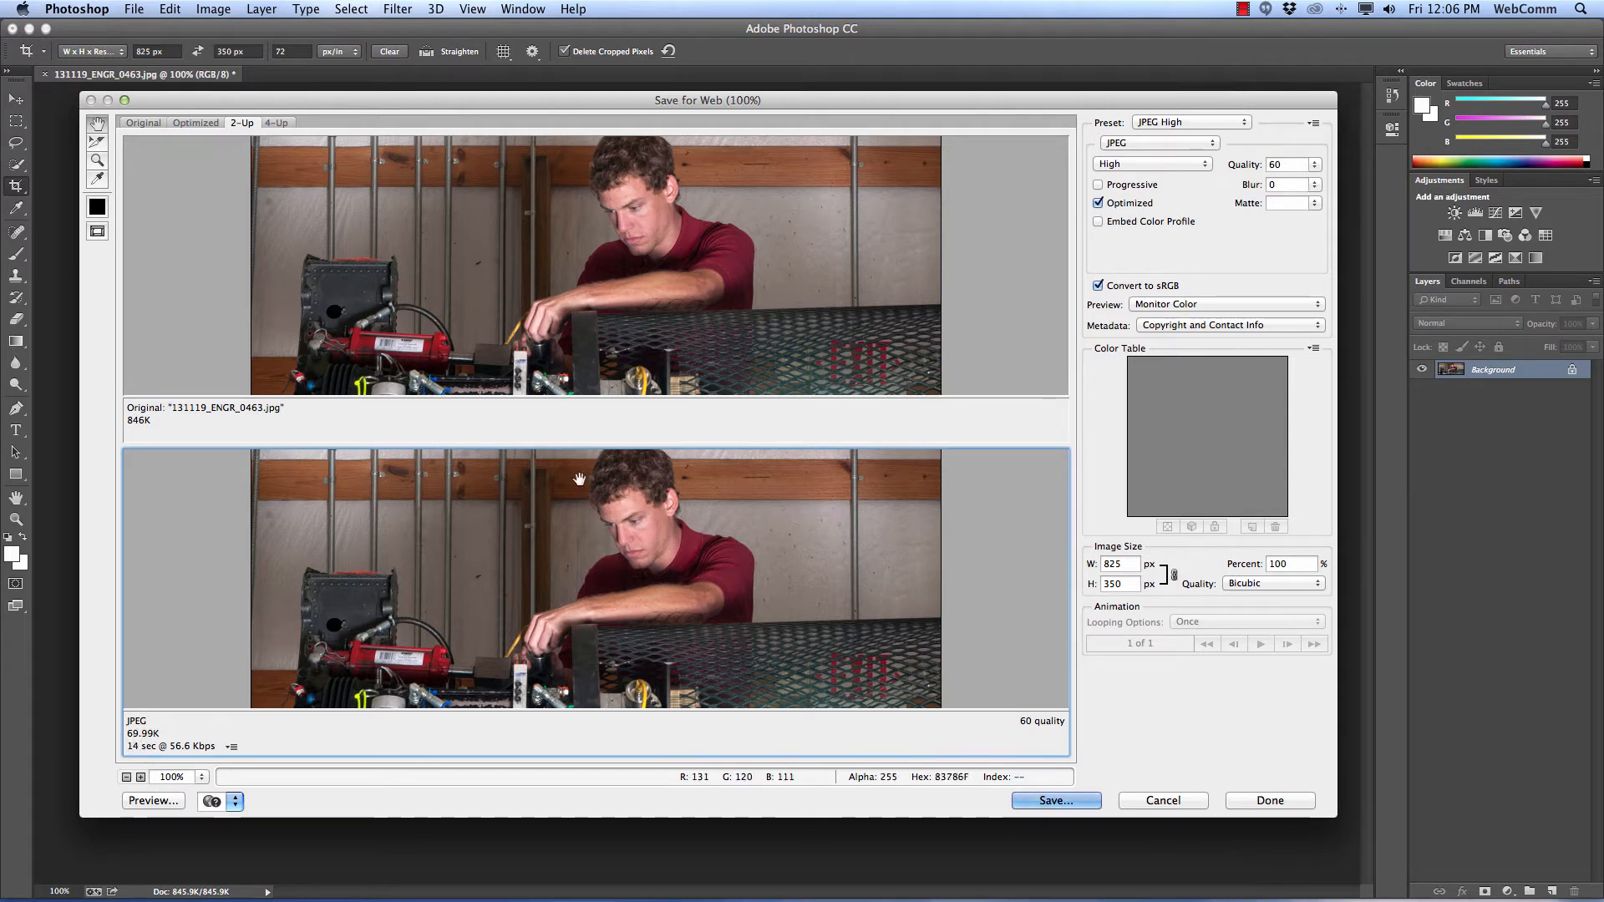
Step: Compare the Medium and Low JPEG quality settings in the preview and set the quality back to High
click(1127, 168)
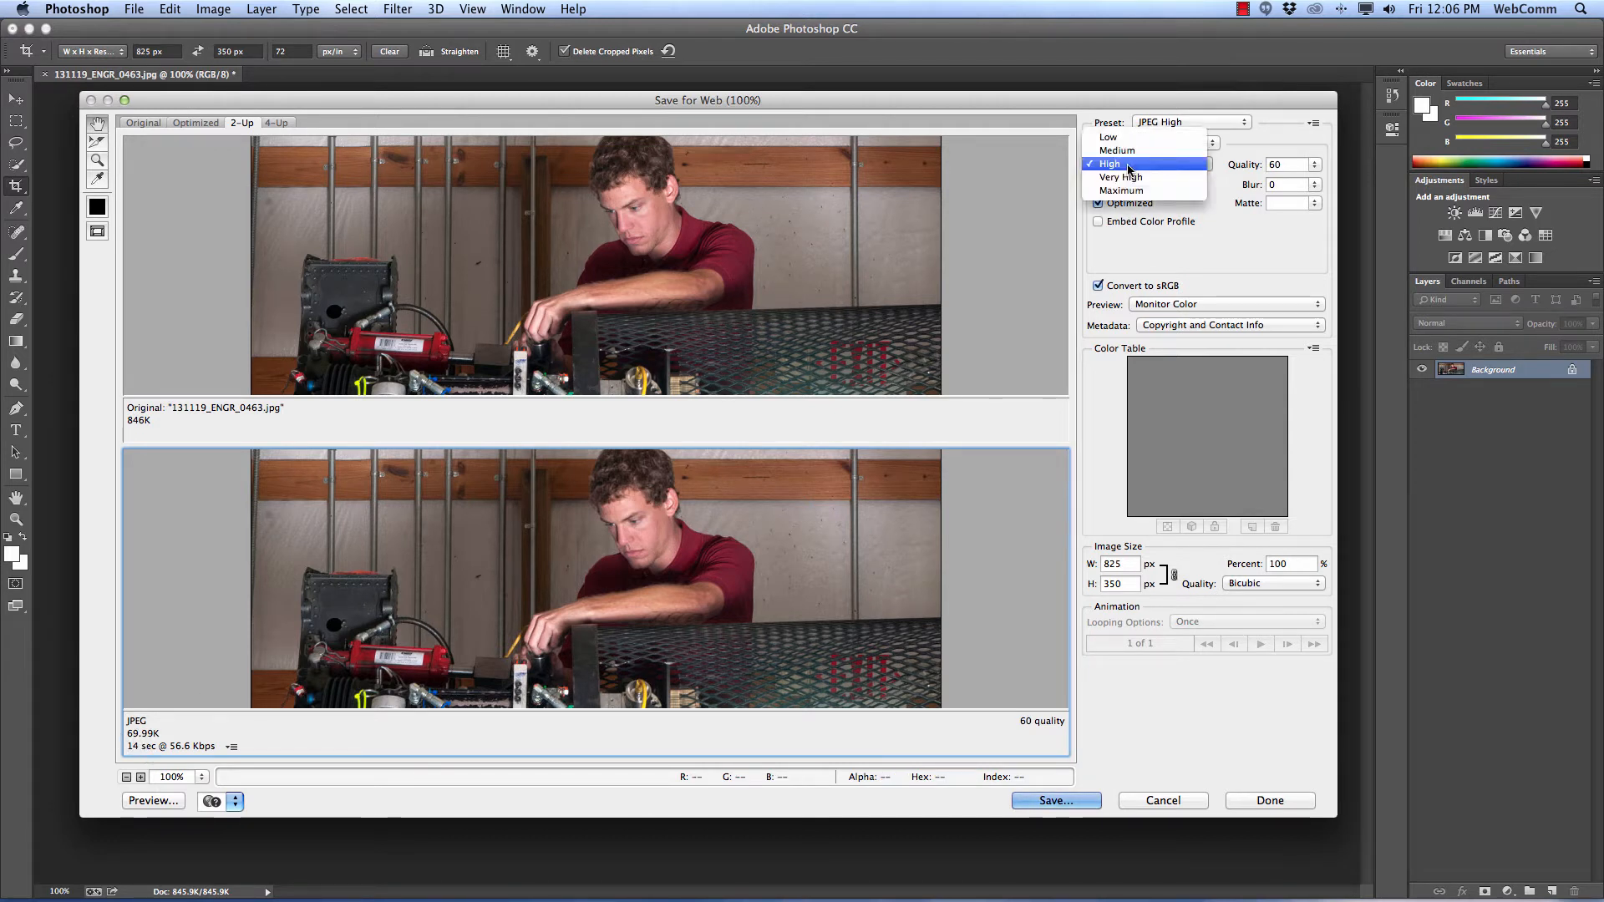
click(1132, 156)
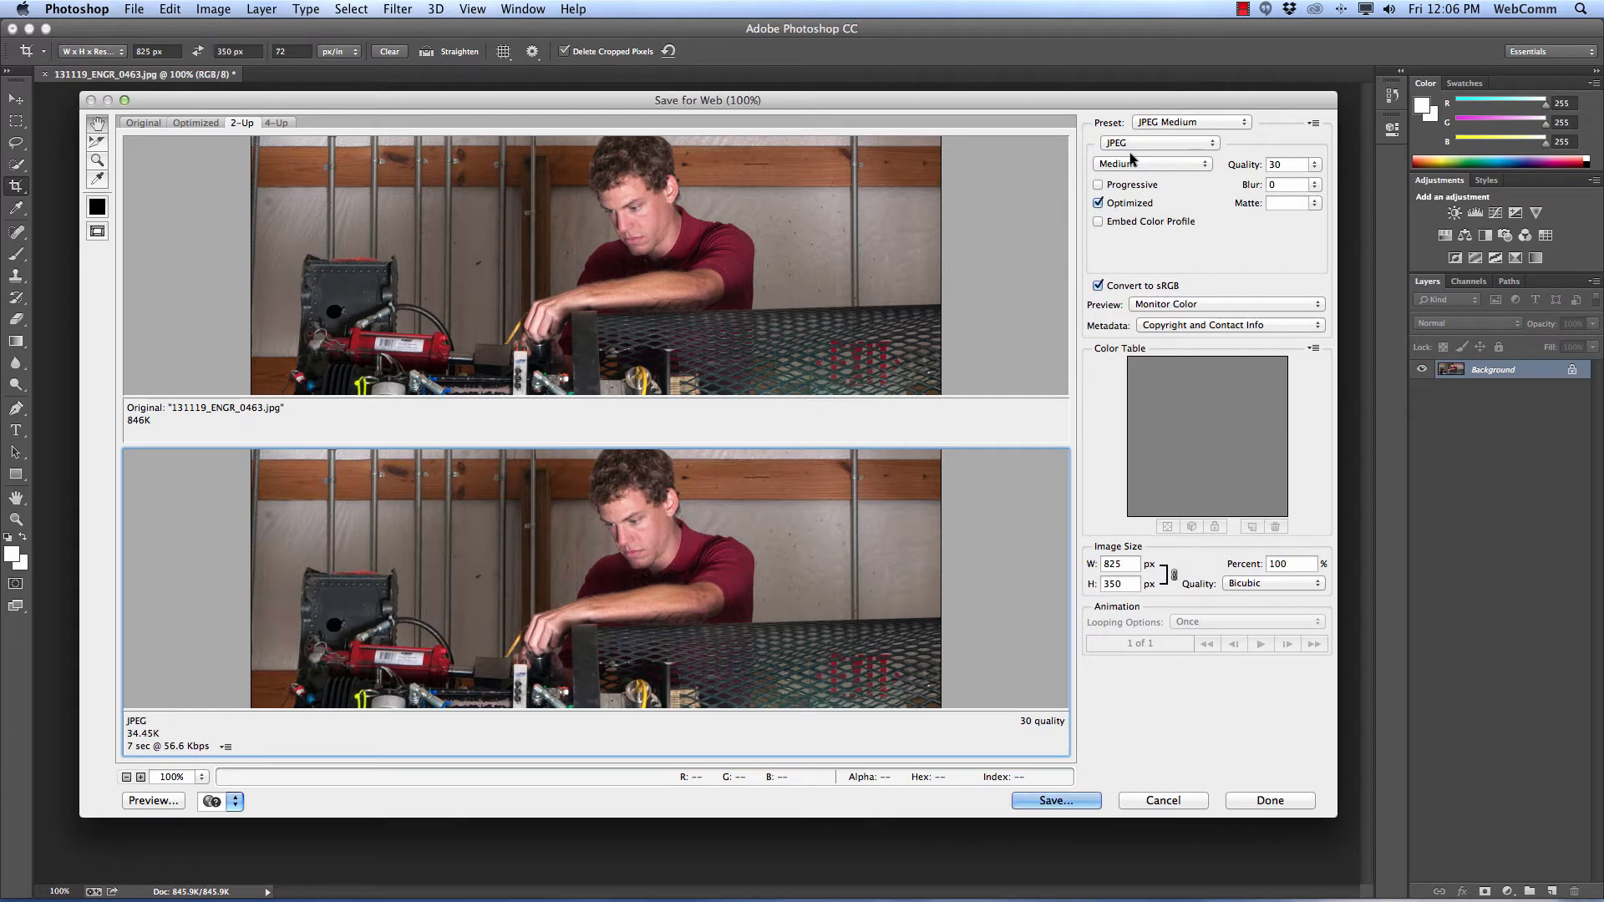
click(1126, 155)
click(1125, 151)
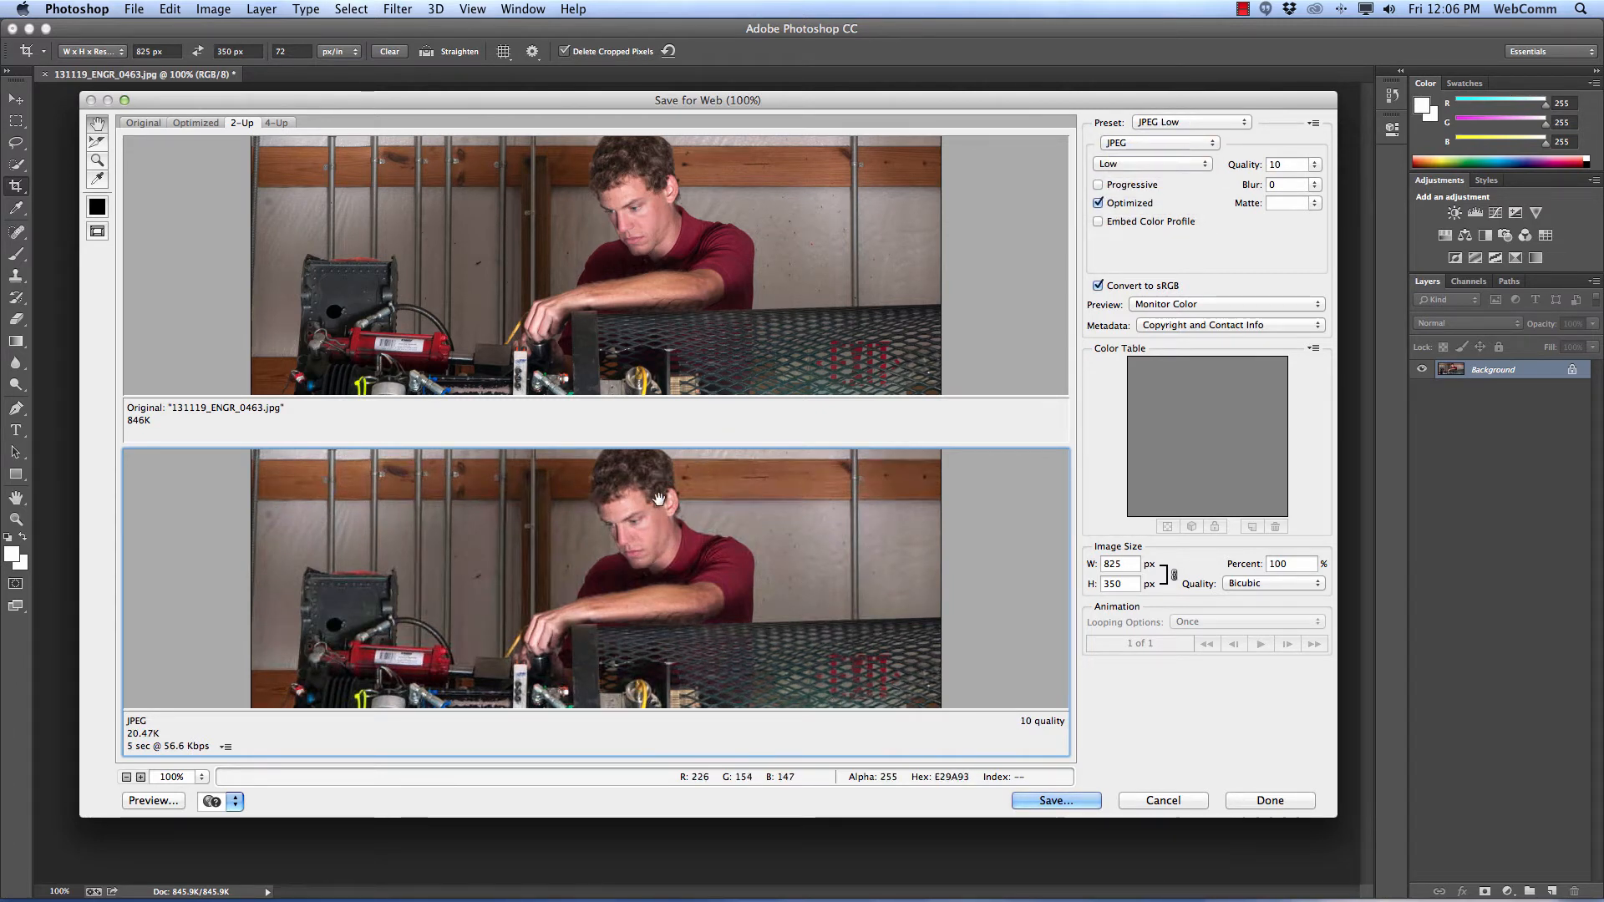
click(1152, 165)
click(1151, 191)
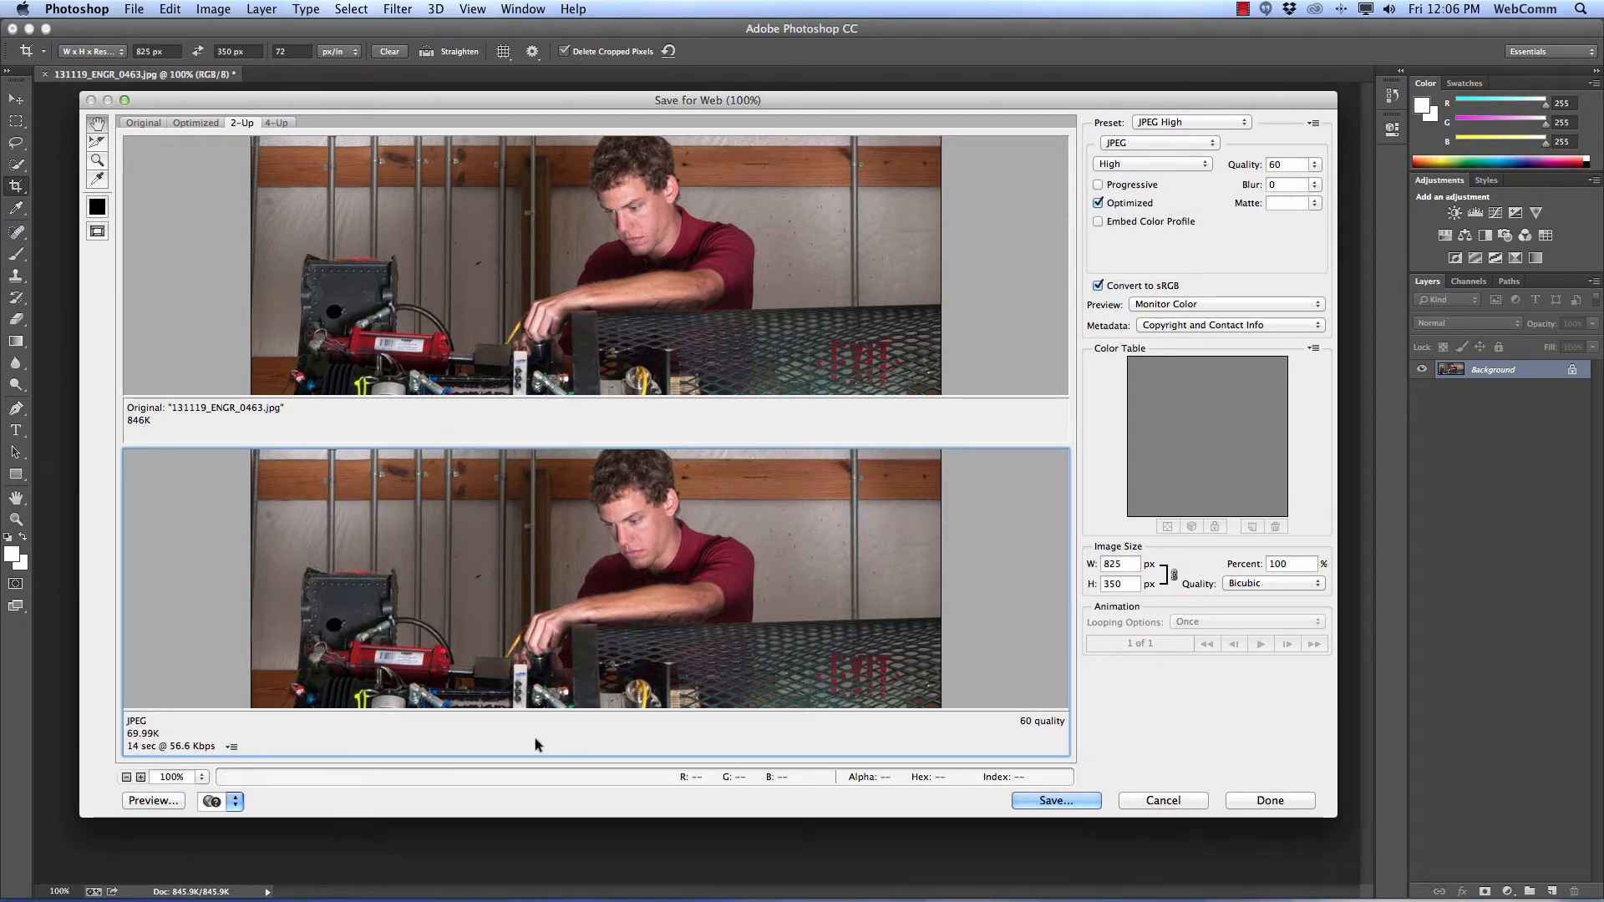
Step: Begin saving the optimized image and create a folder named CMS images inside engineerng images on the Desktop
click(1055, 800)
click(208, 343)
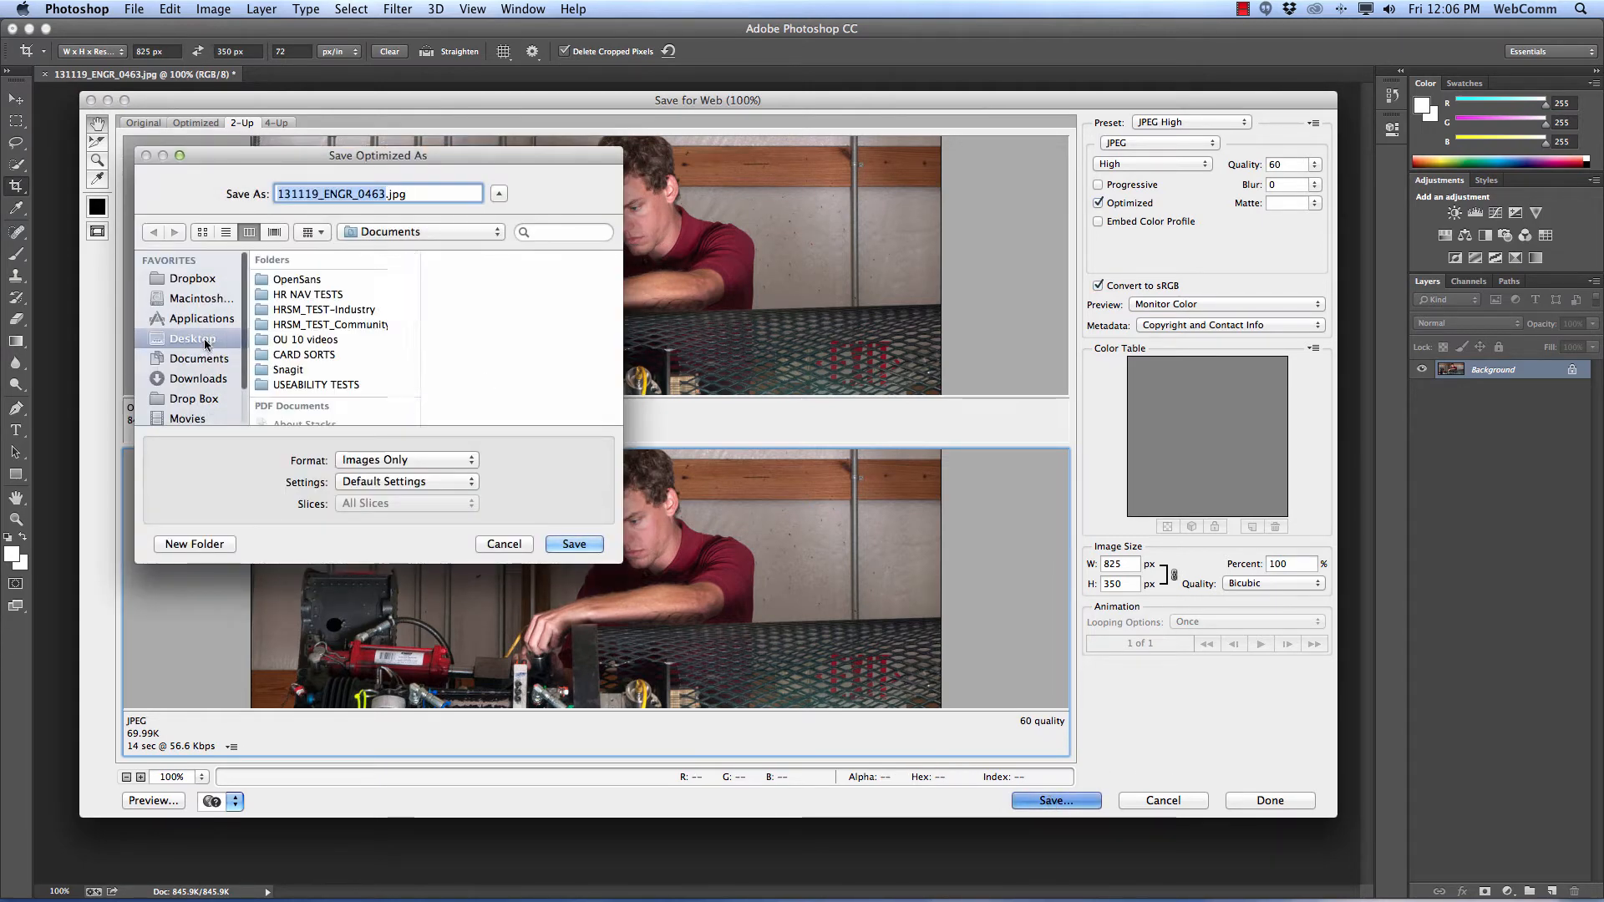
click(294, 291)
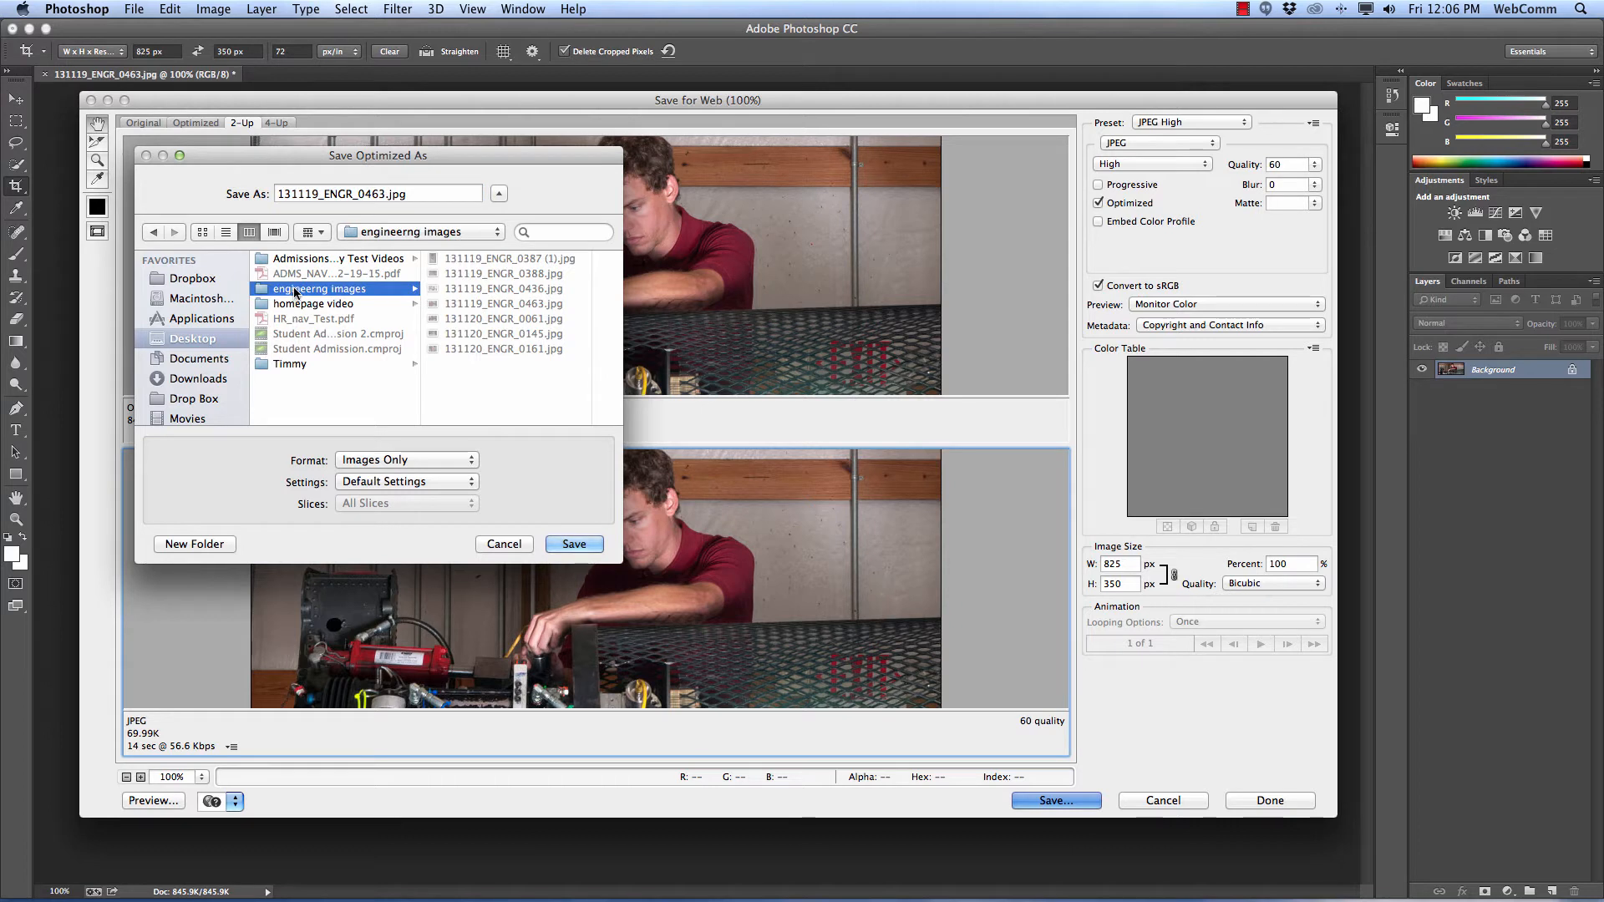
click(174, 545)
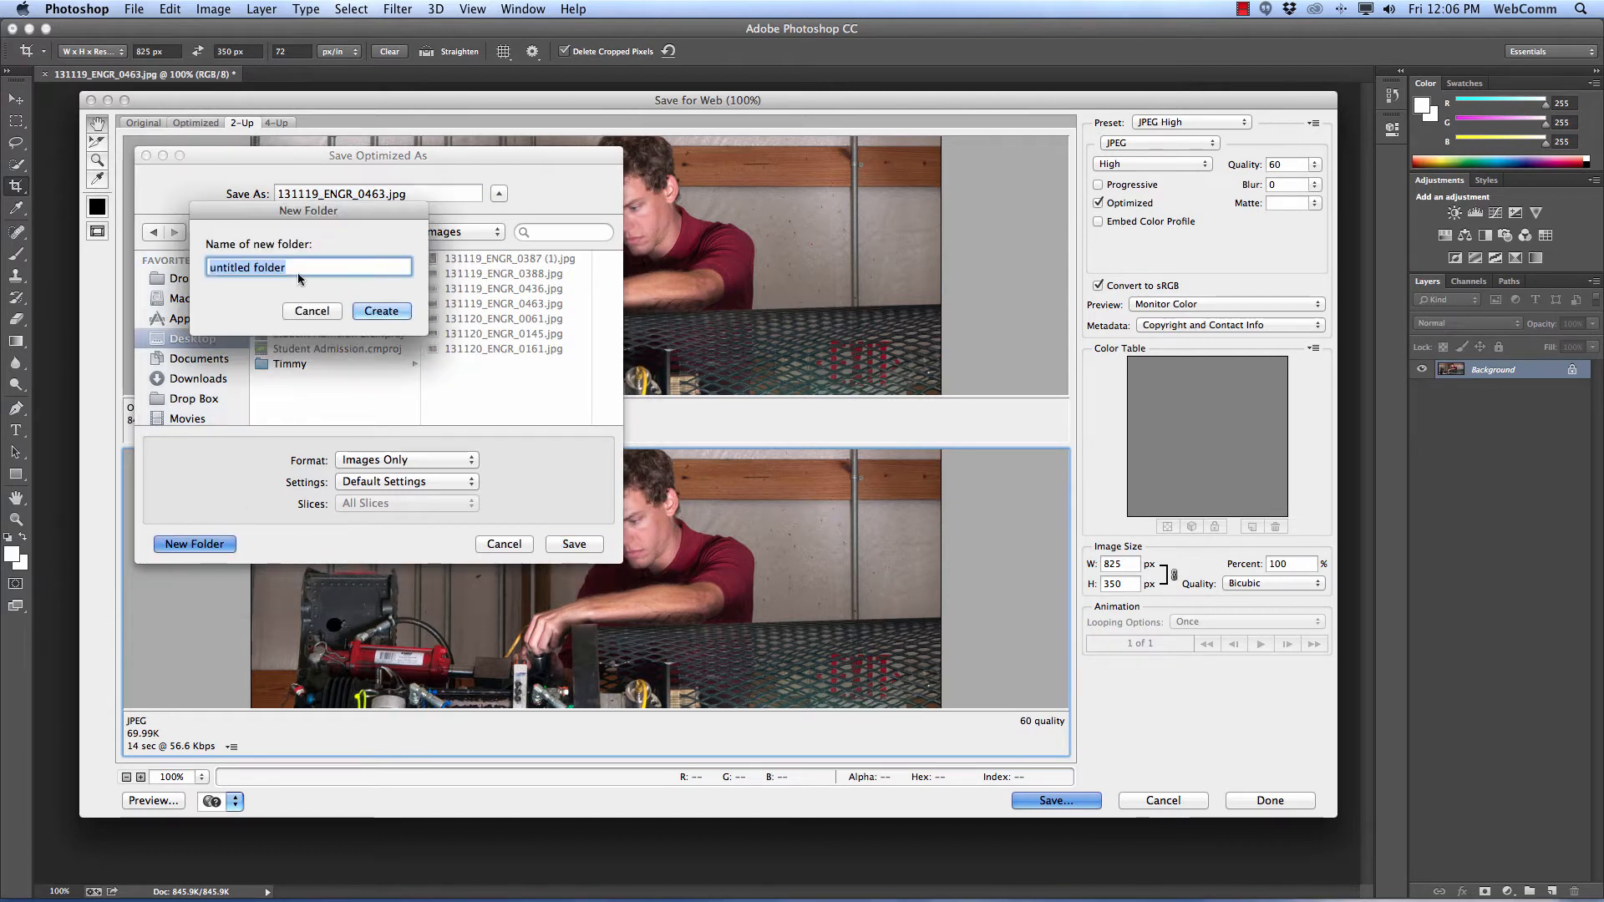
text(CMS images)
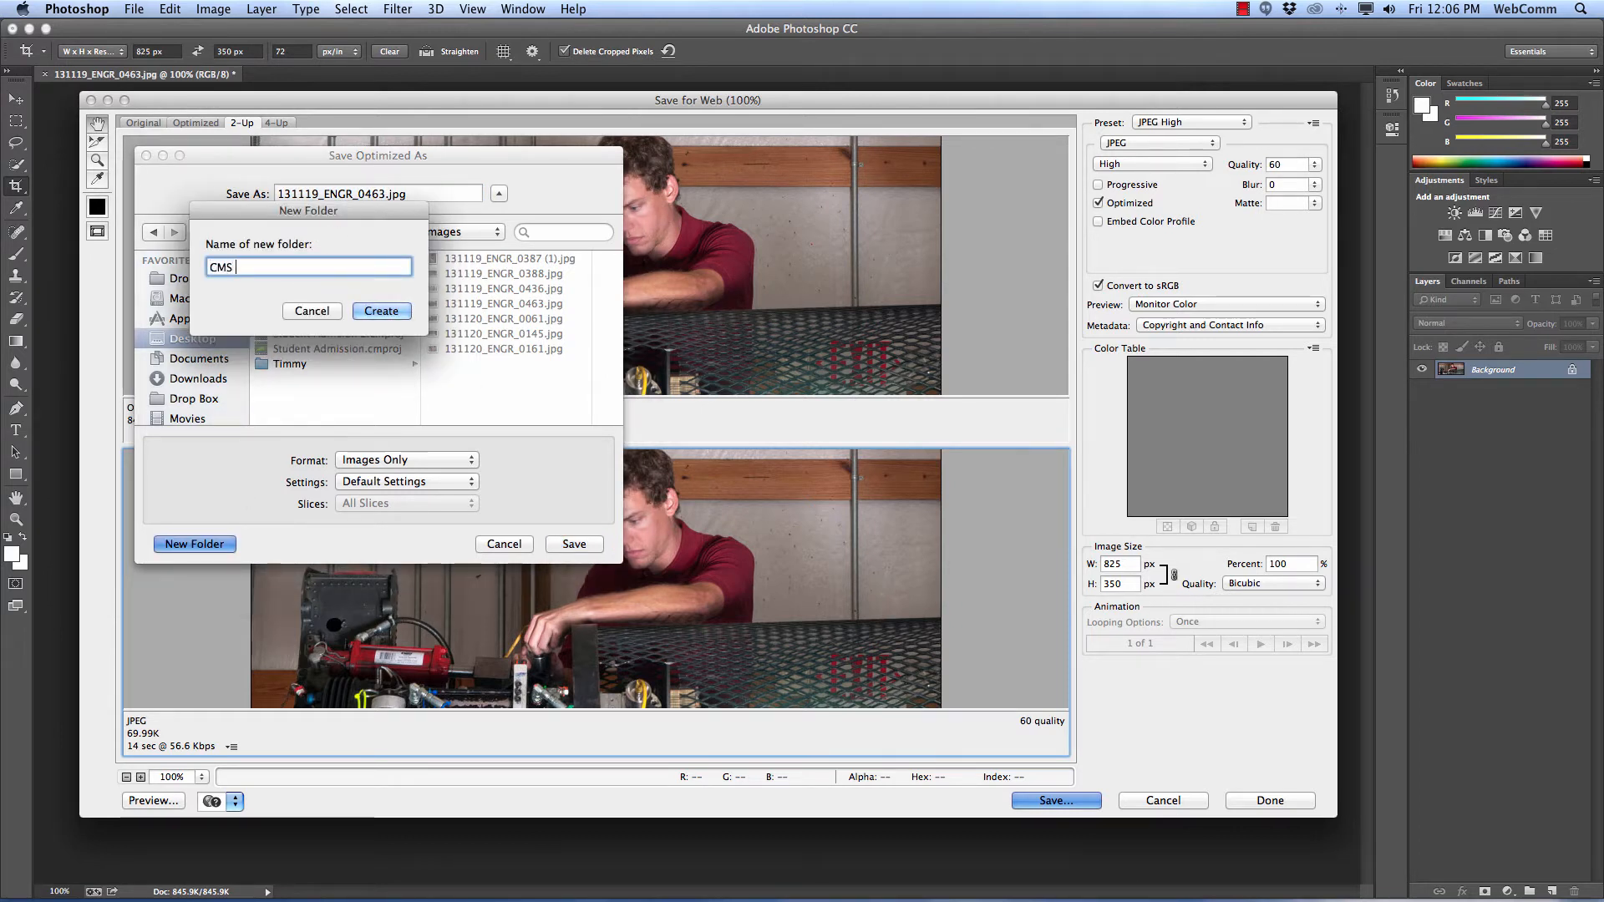
click(378, 312)
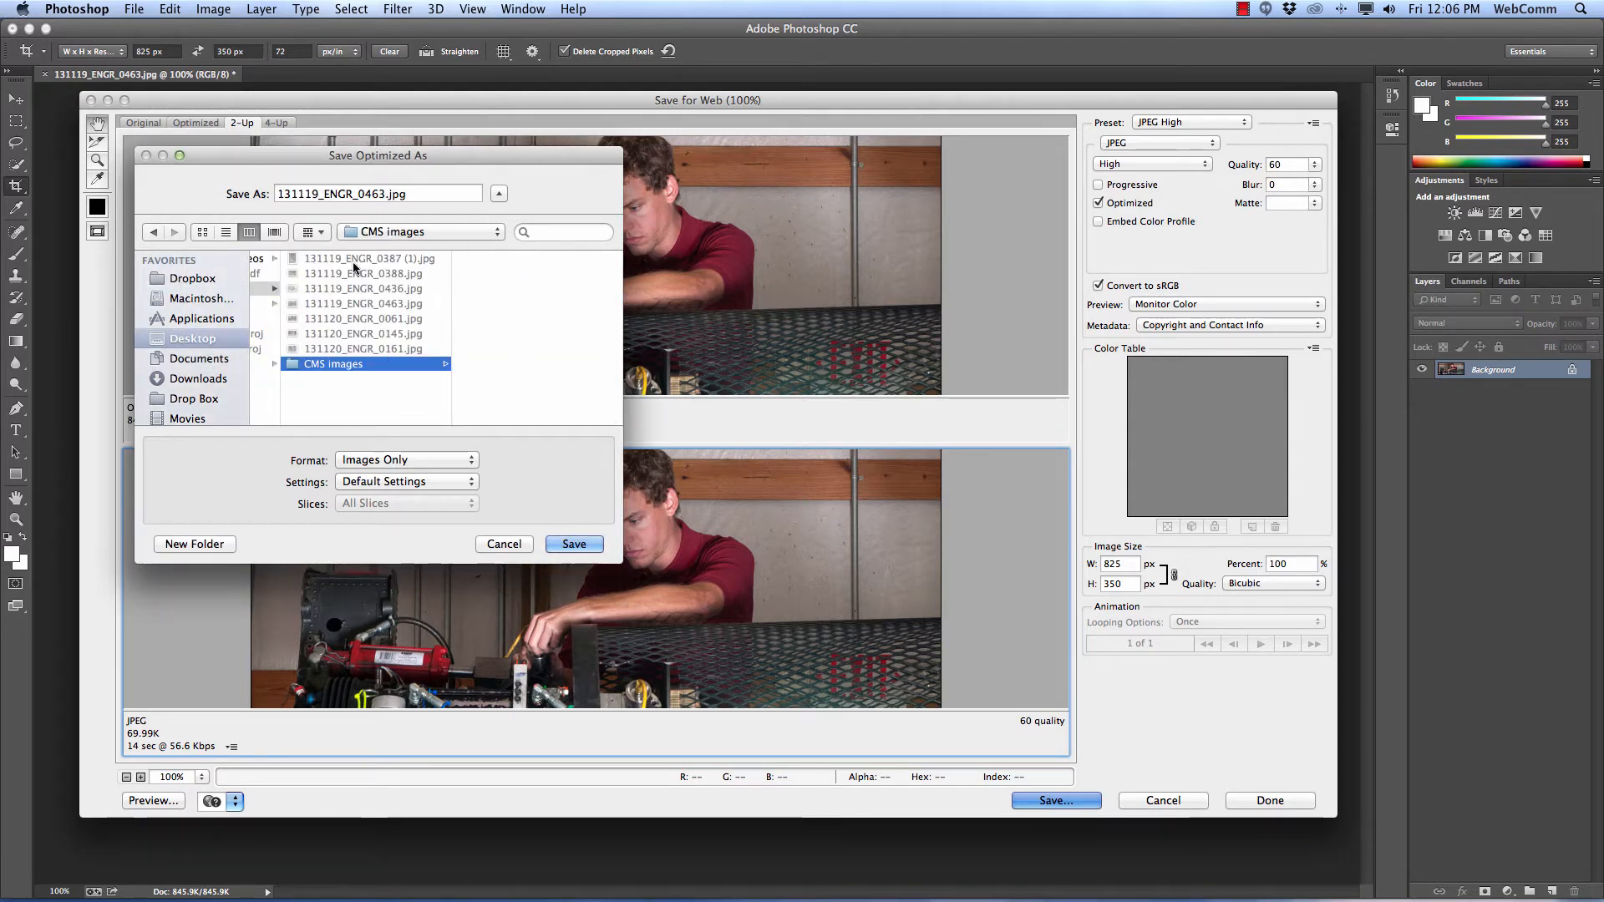
Step: Name the file banner_131119_engr_0463.jpg and save it in the CMS images folder
click(281, 193)
text(b)
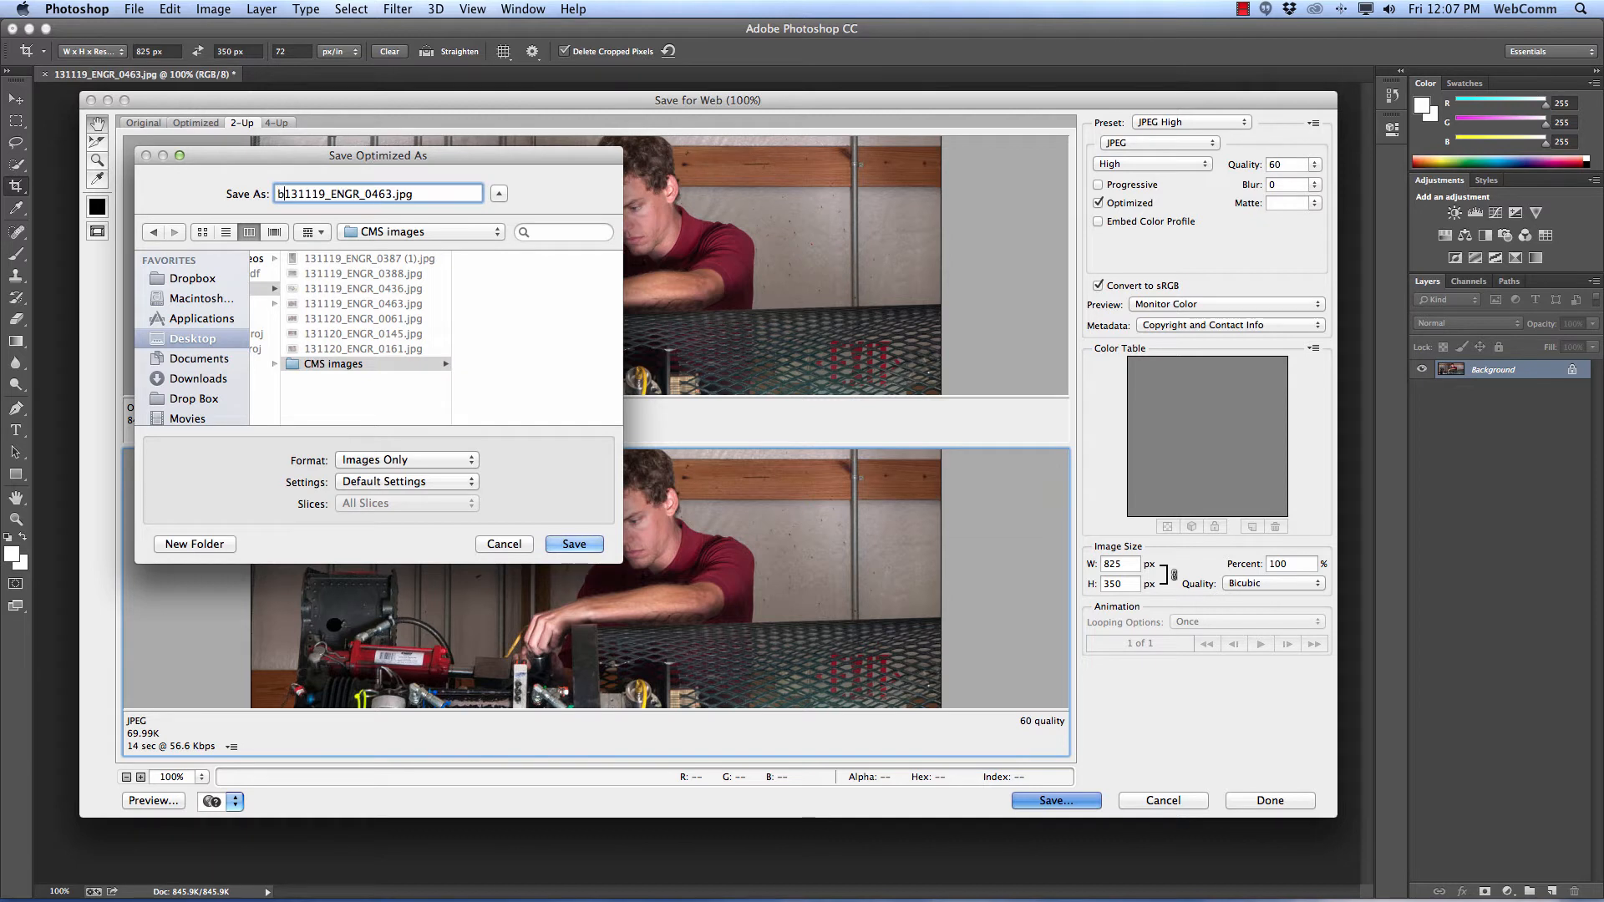
text(anner_)
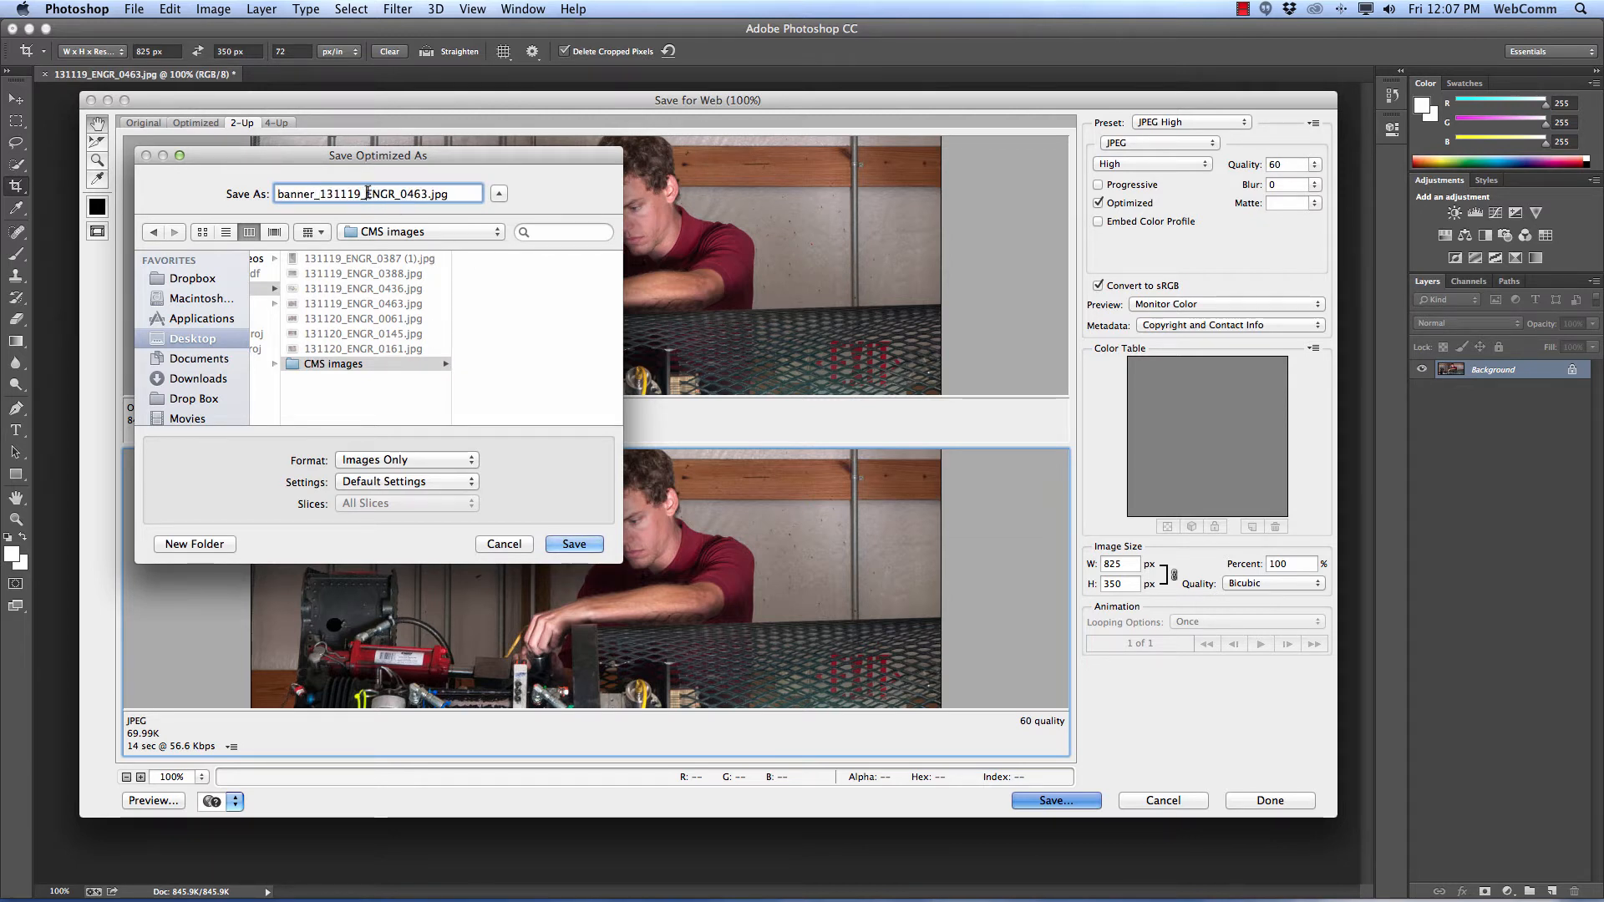
drag(366, 193, 394, 193)
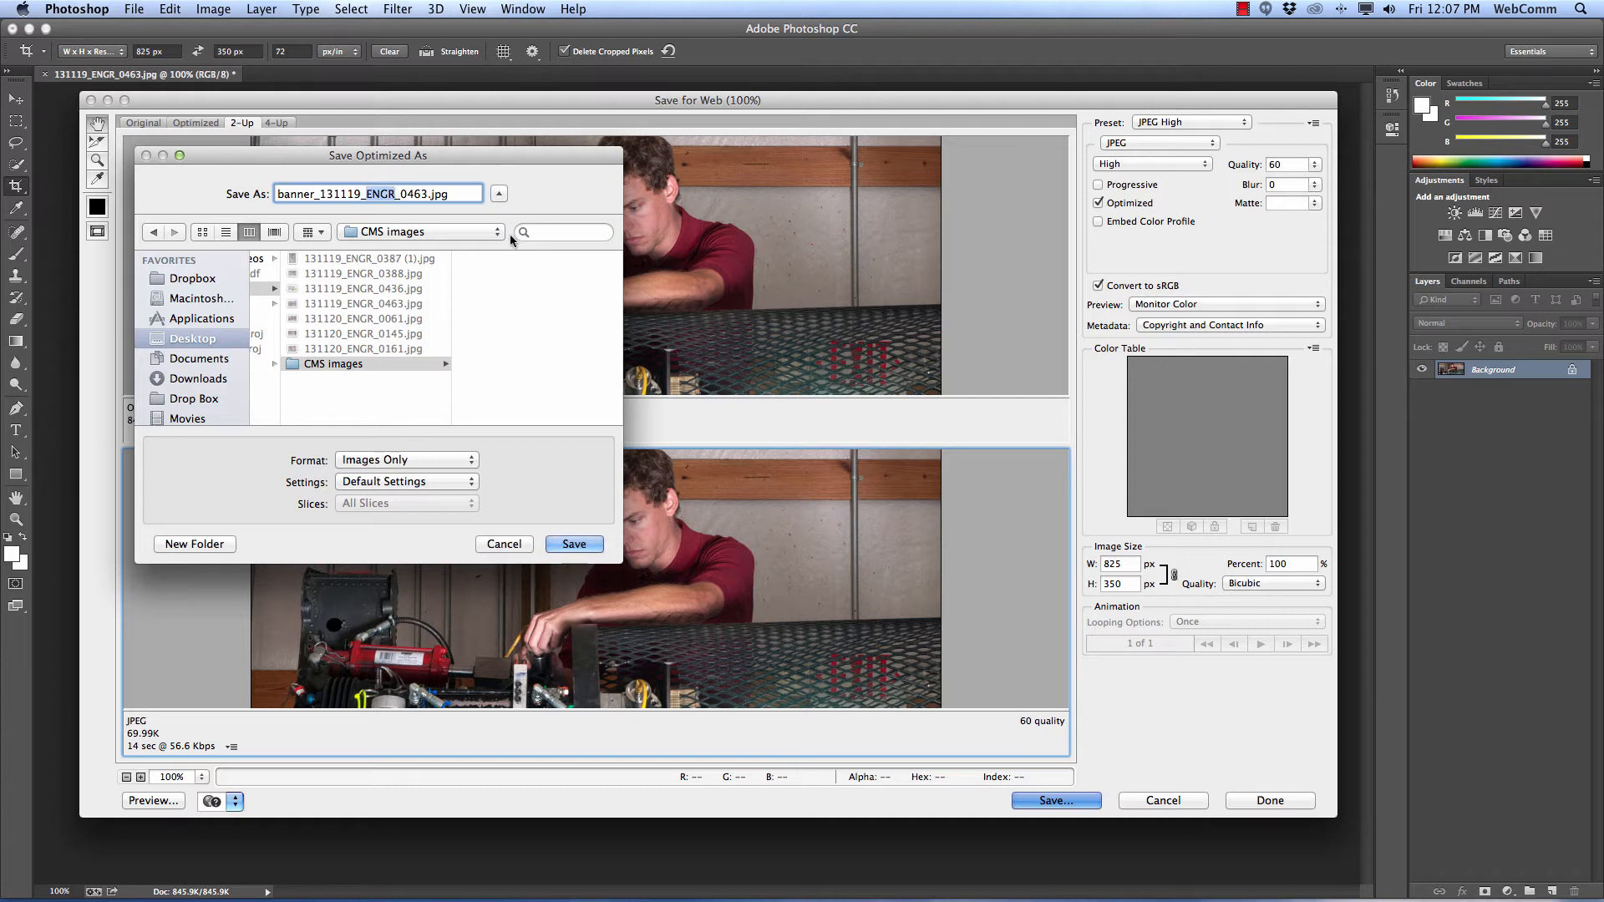
text(engr)
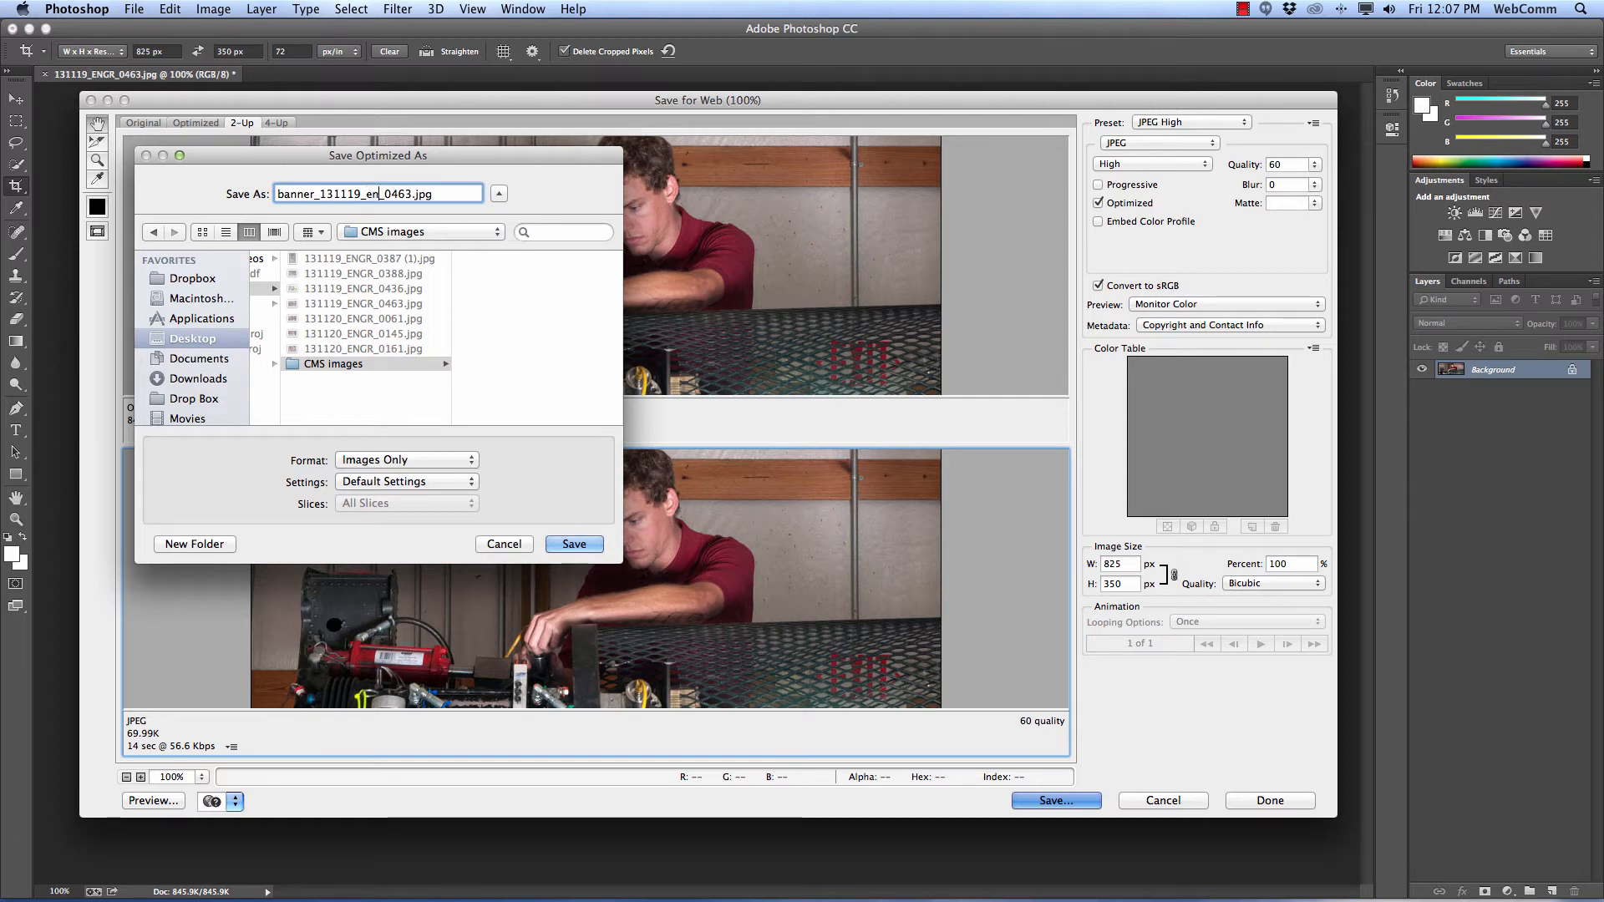
click(574, 544)
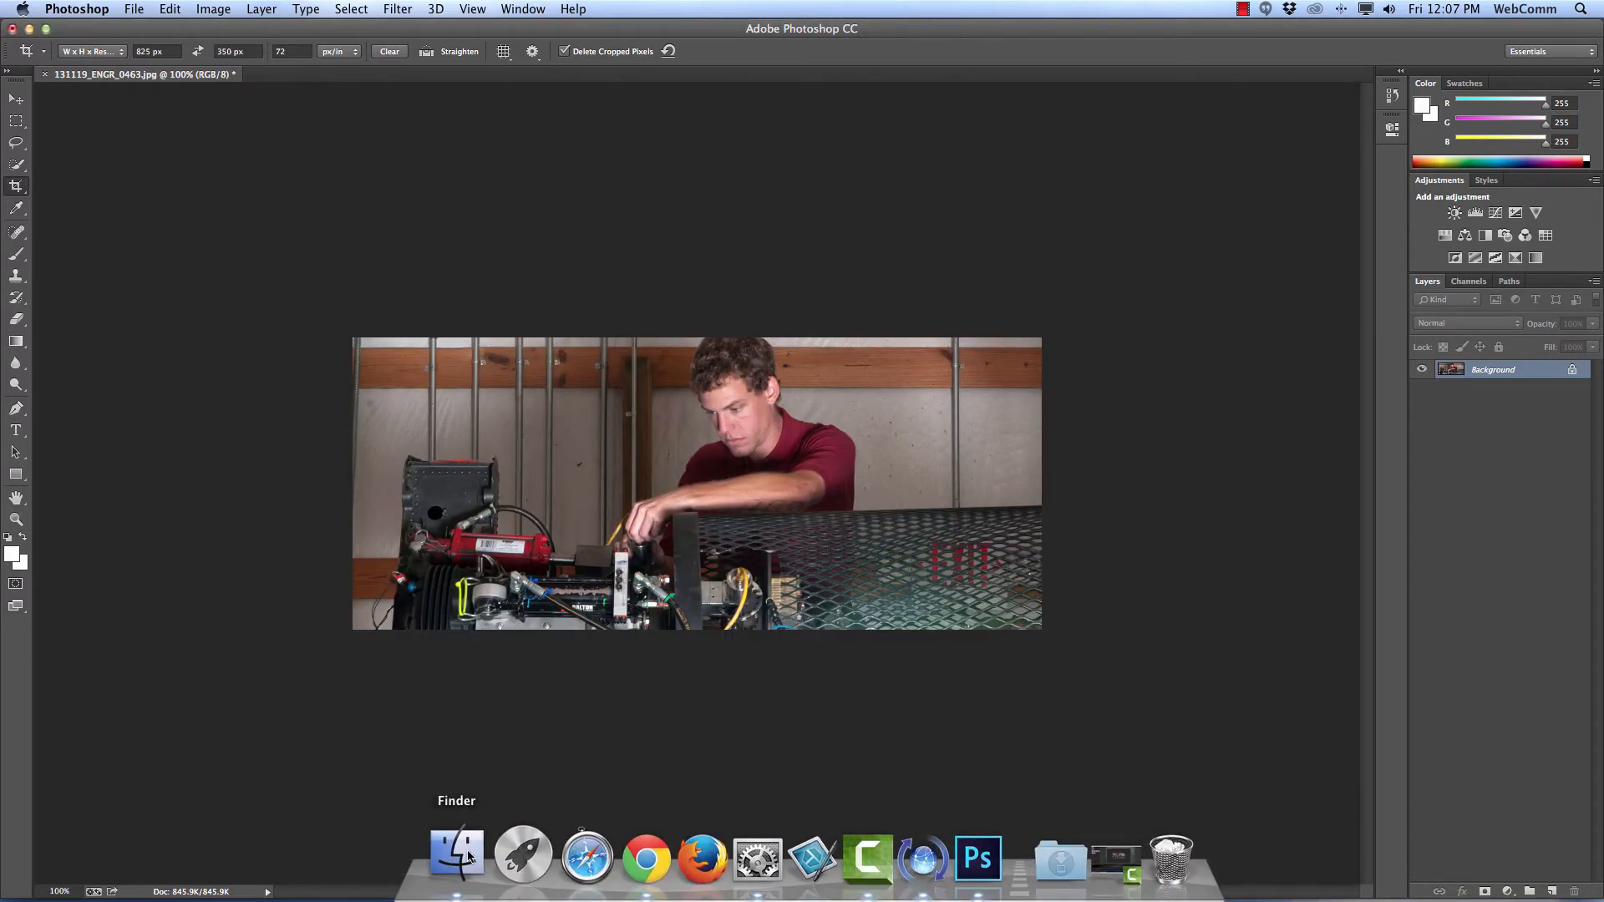
Step: Switch to Finder and open the CMS images folder to check the exported banner file
click(470, 897)
click(1237, 583)
double_click(1238, 583)
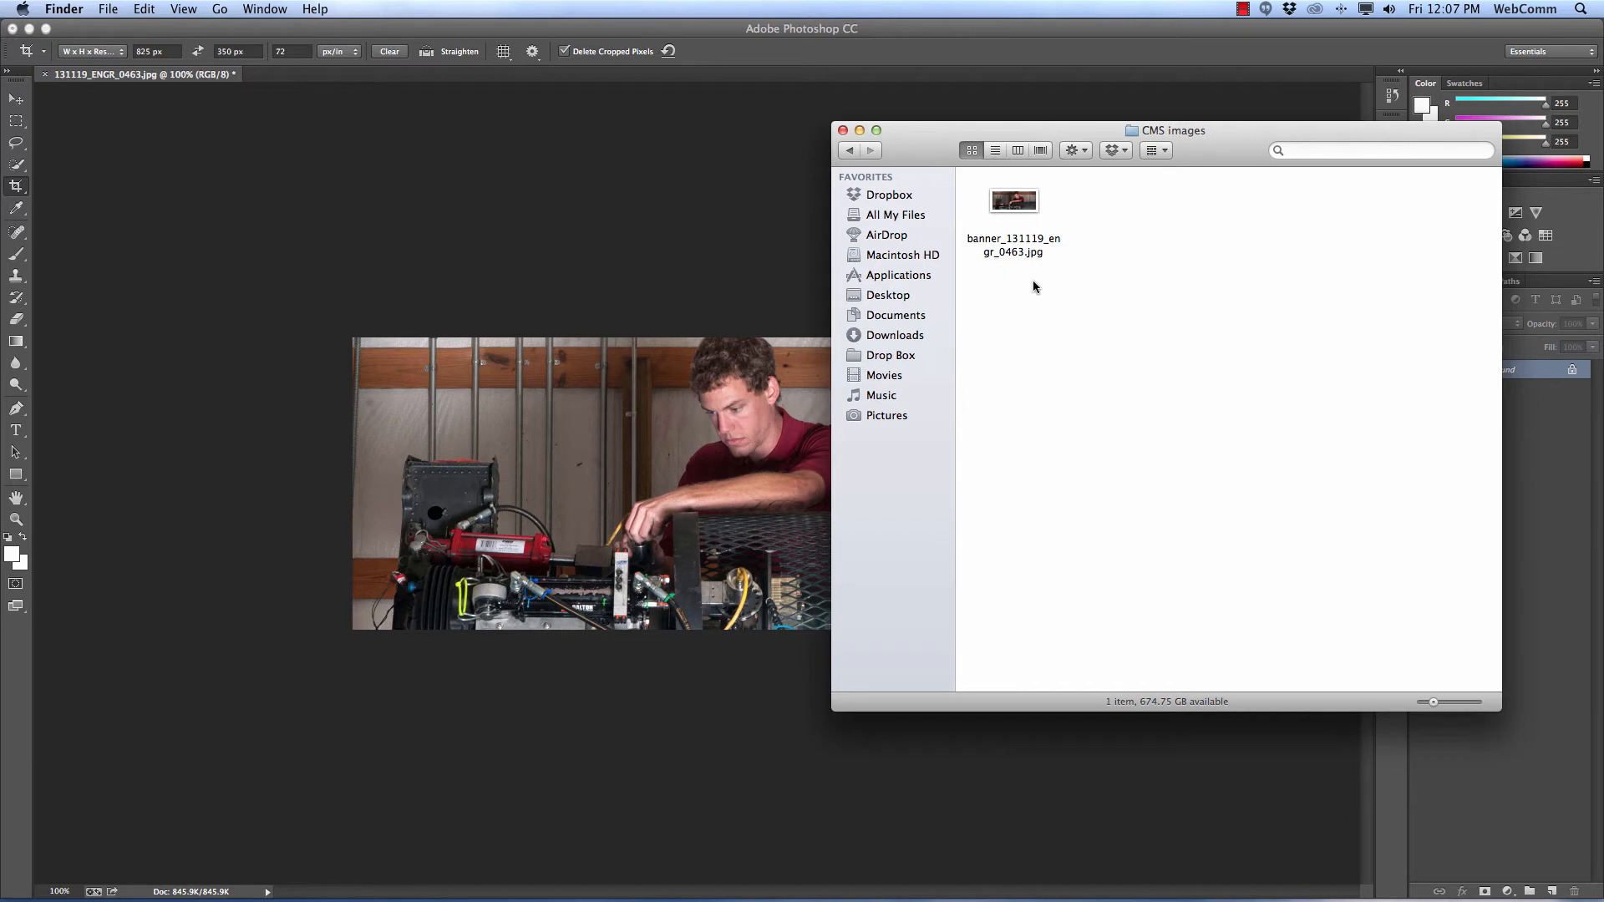
Step: Go back to the engineerng images folder, and close the 131119_ENGR_0463.jpg document in Photoshop without saving its changes
click(850, 151)
click(1056, 413)
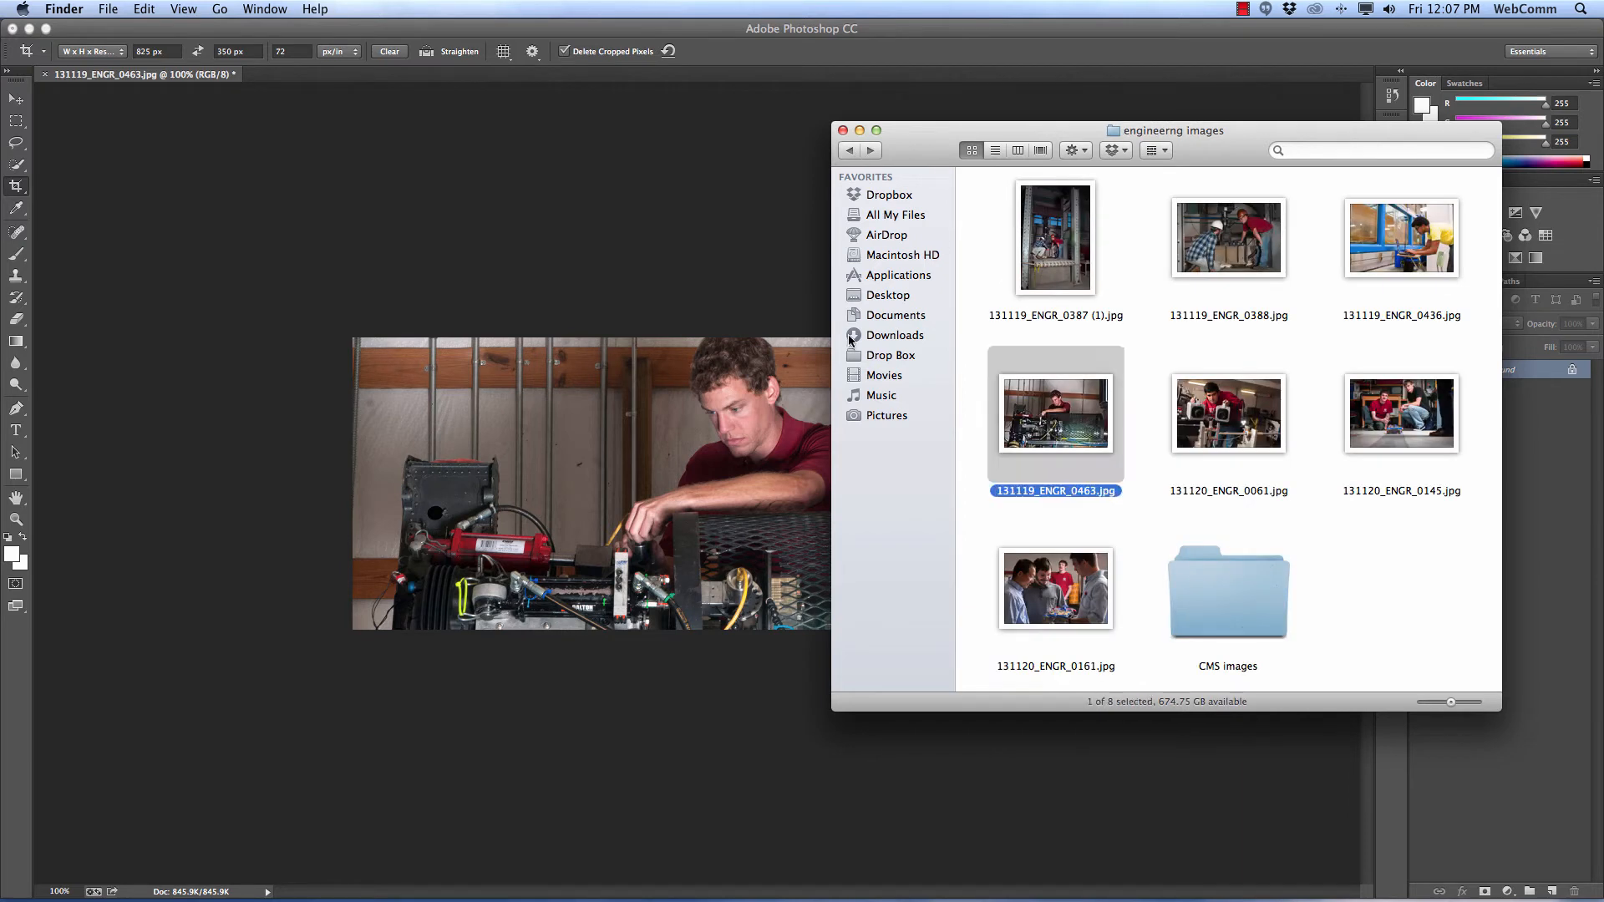
click(659, 271)
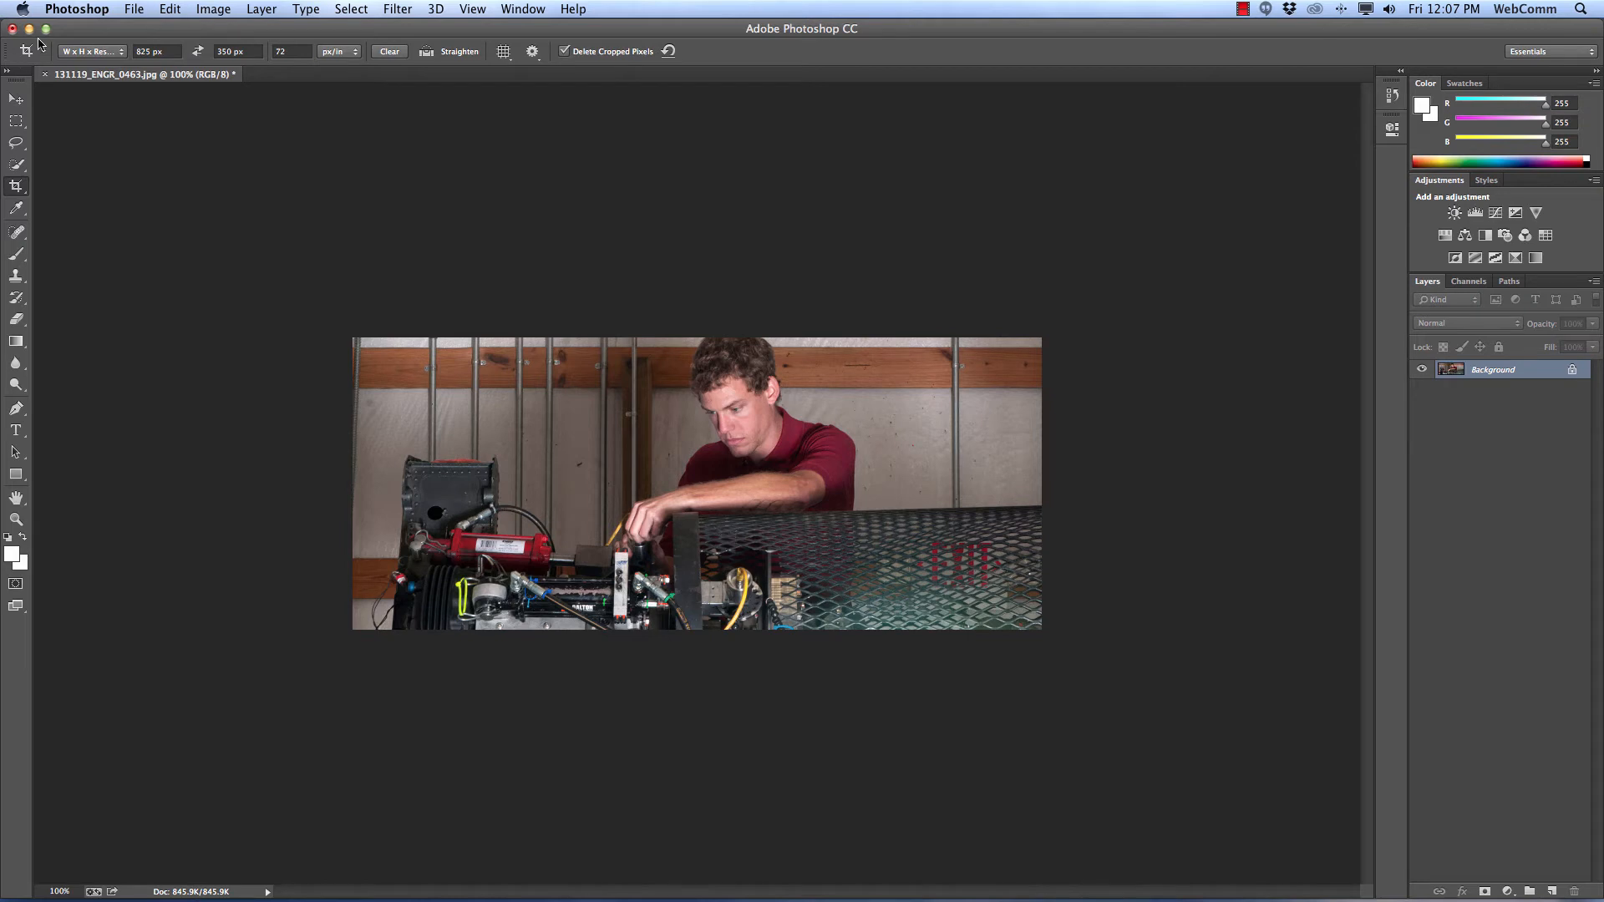
click(134, 8)
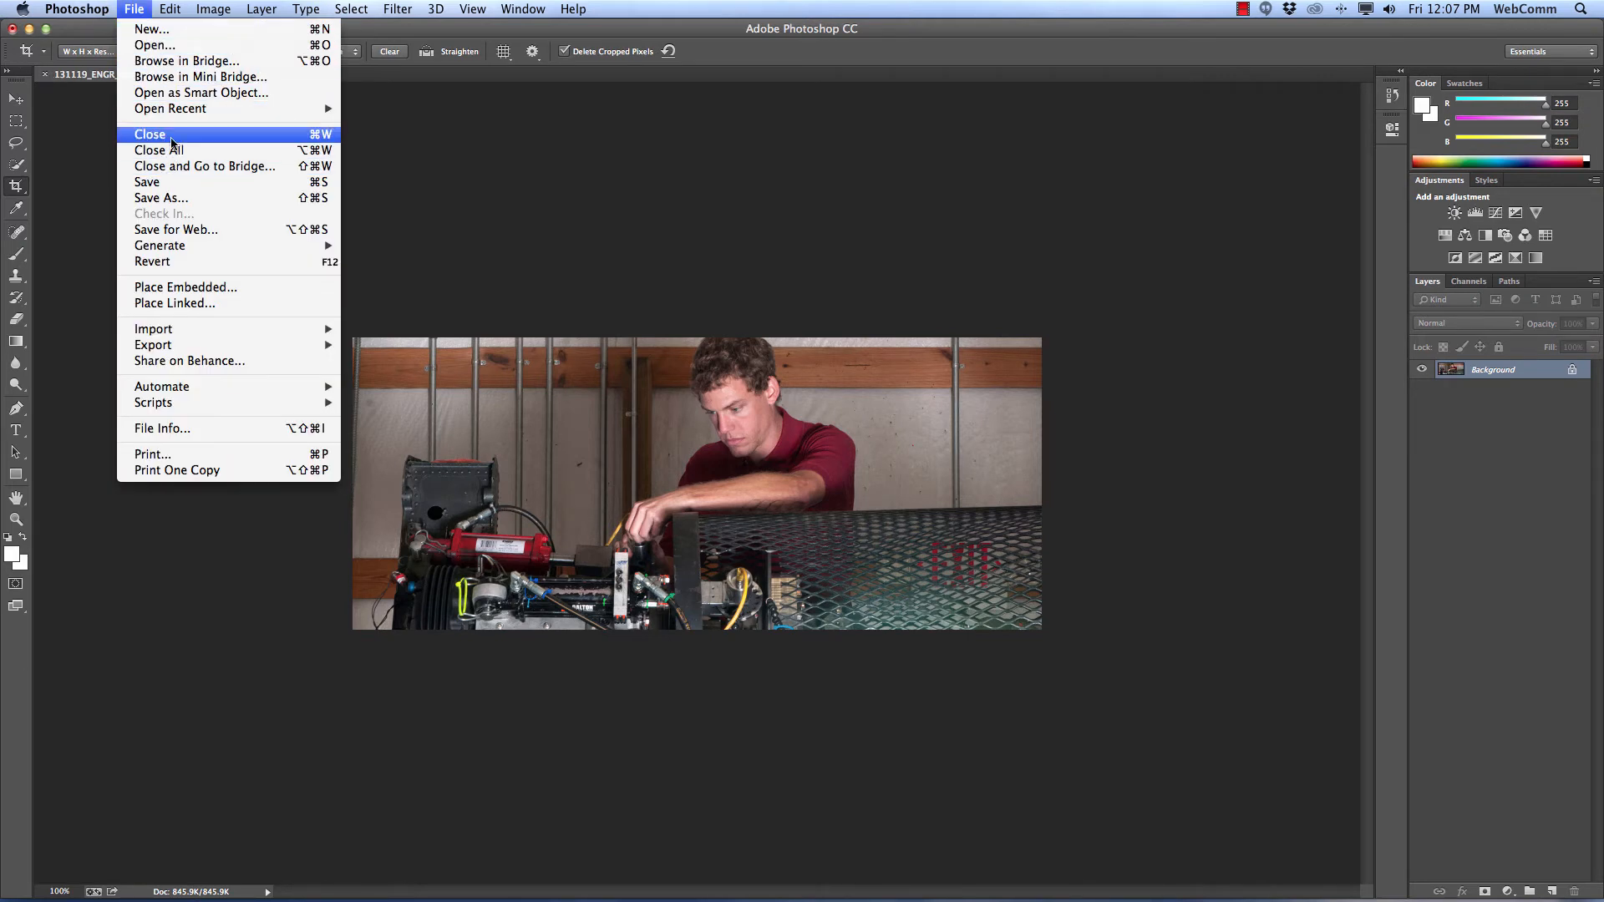
click(164, 133)
click(745, 318)
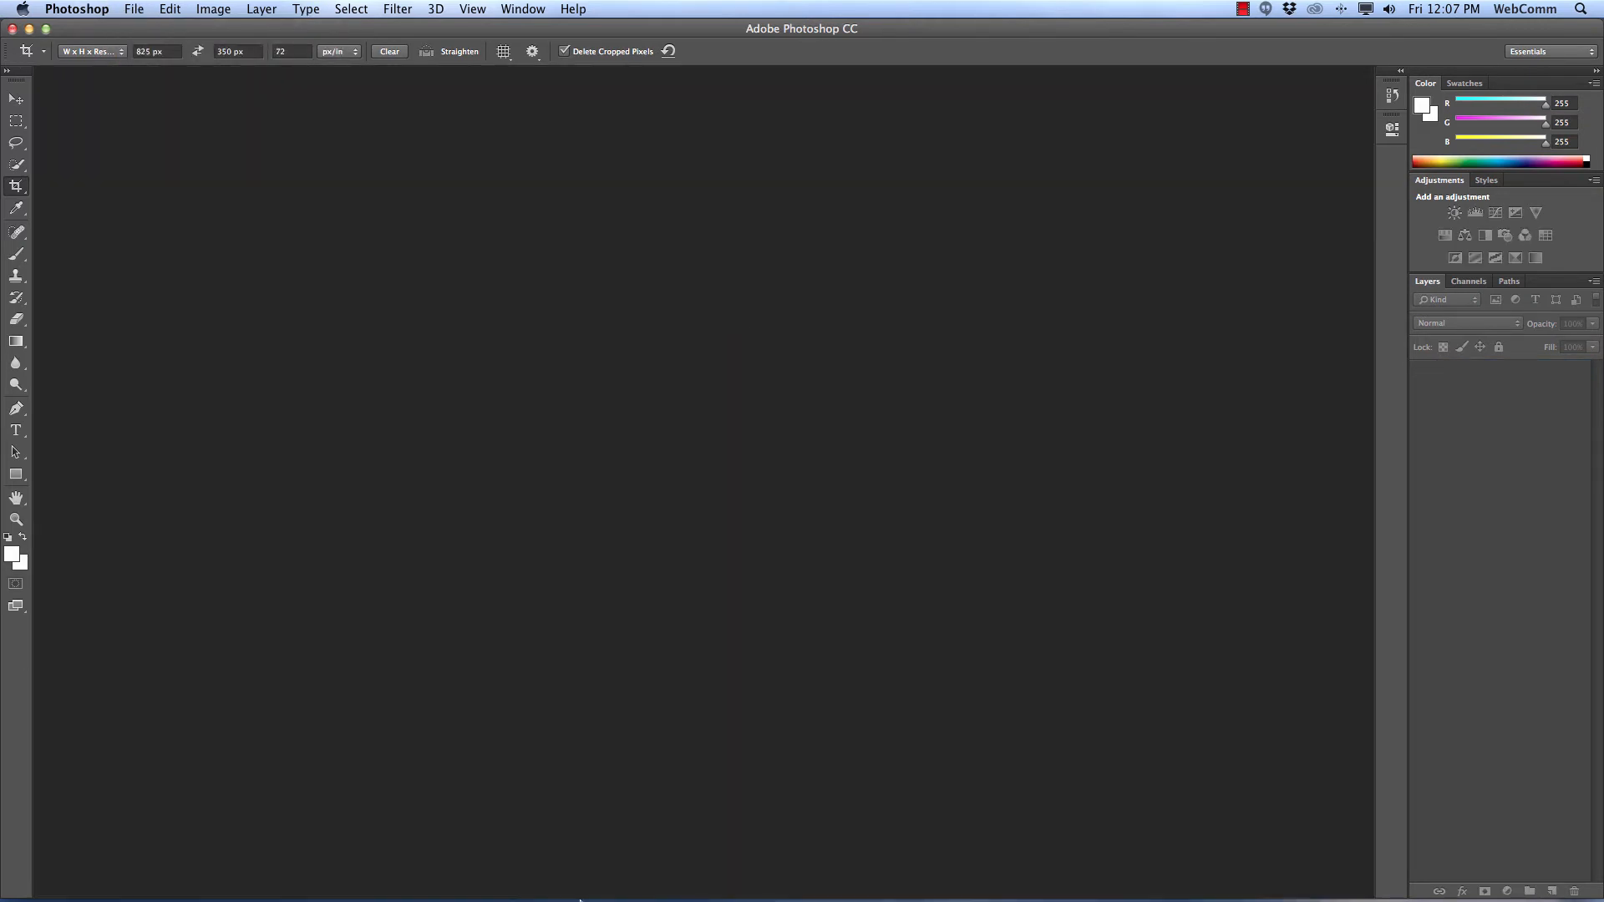
Step: Switch to Finder and look at the banner file in CMS images and the original 131119_ENGR_0463.jpg in engineerng images
click(454, 852)
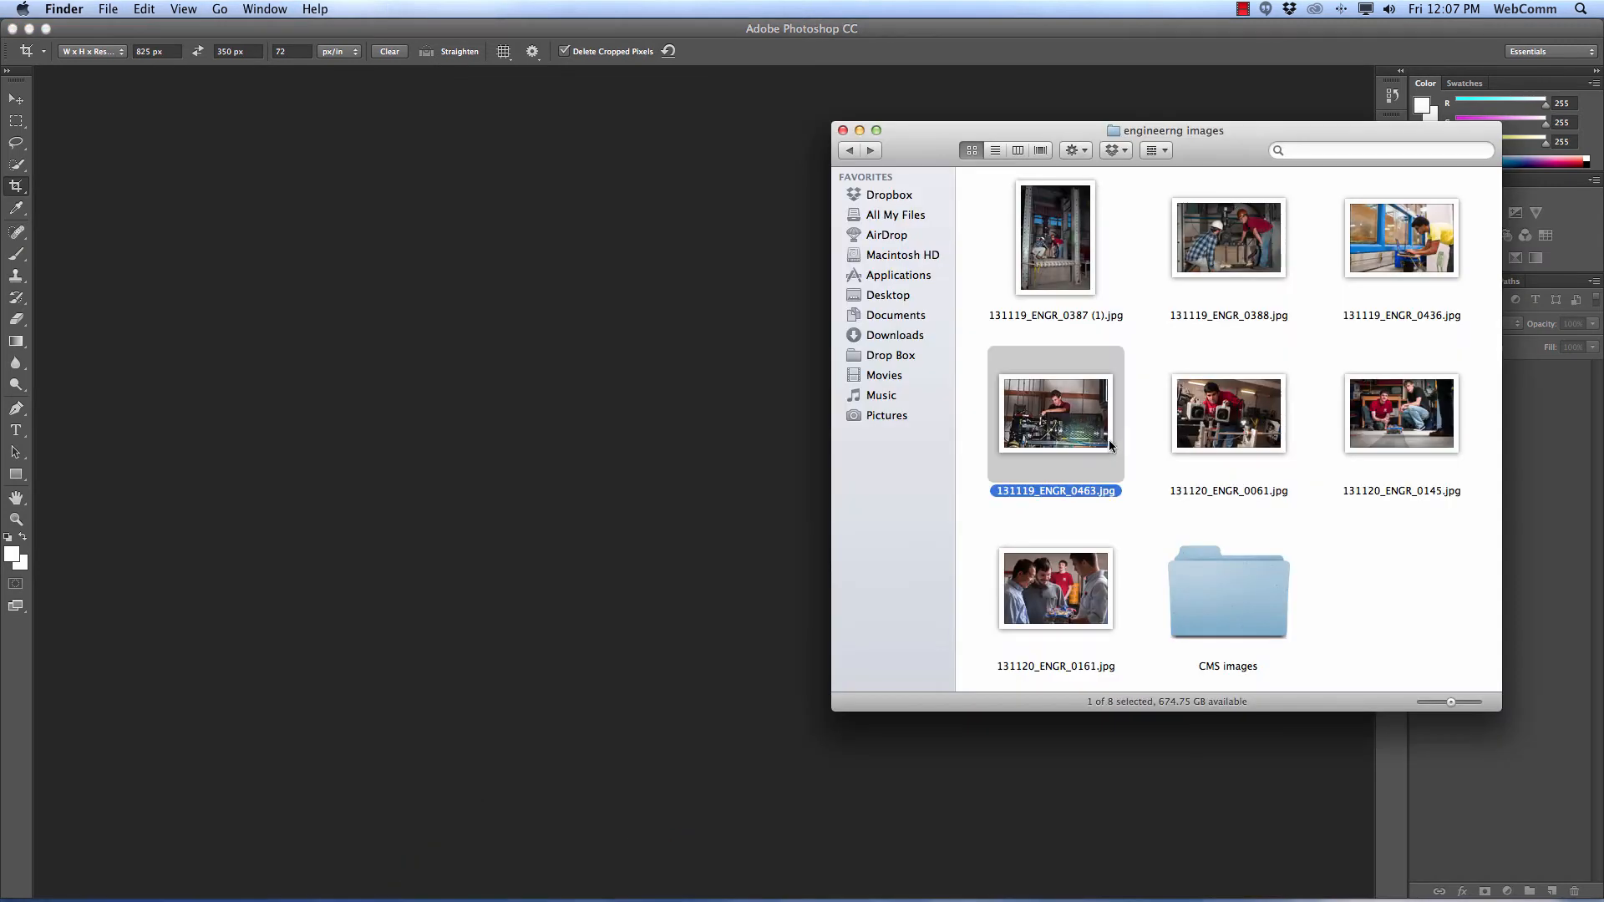
double_click(1186, 623)
click(1006, 249)
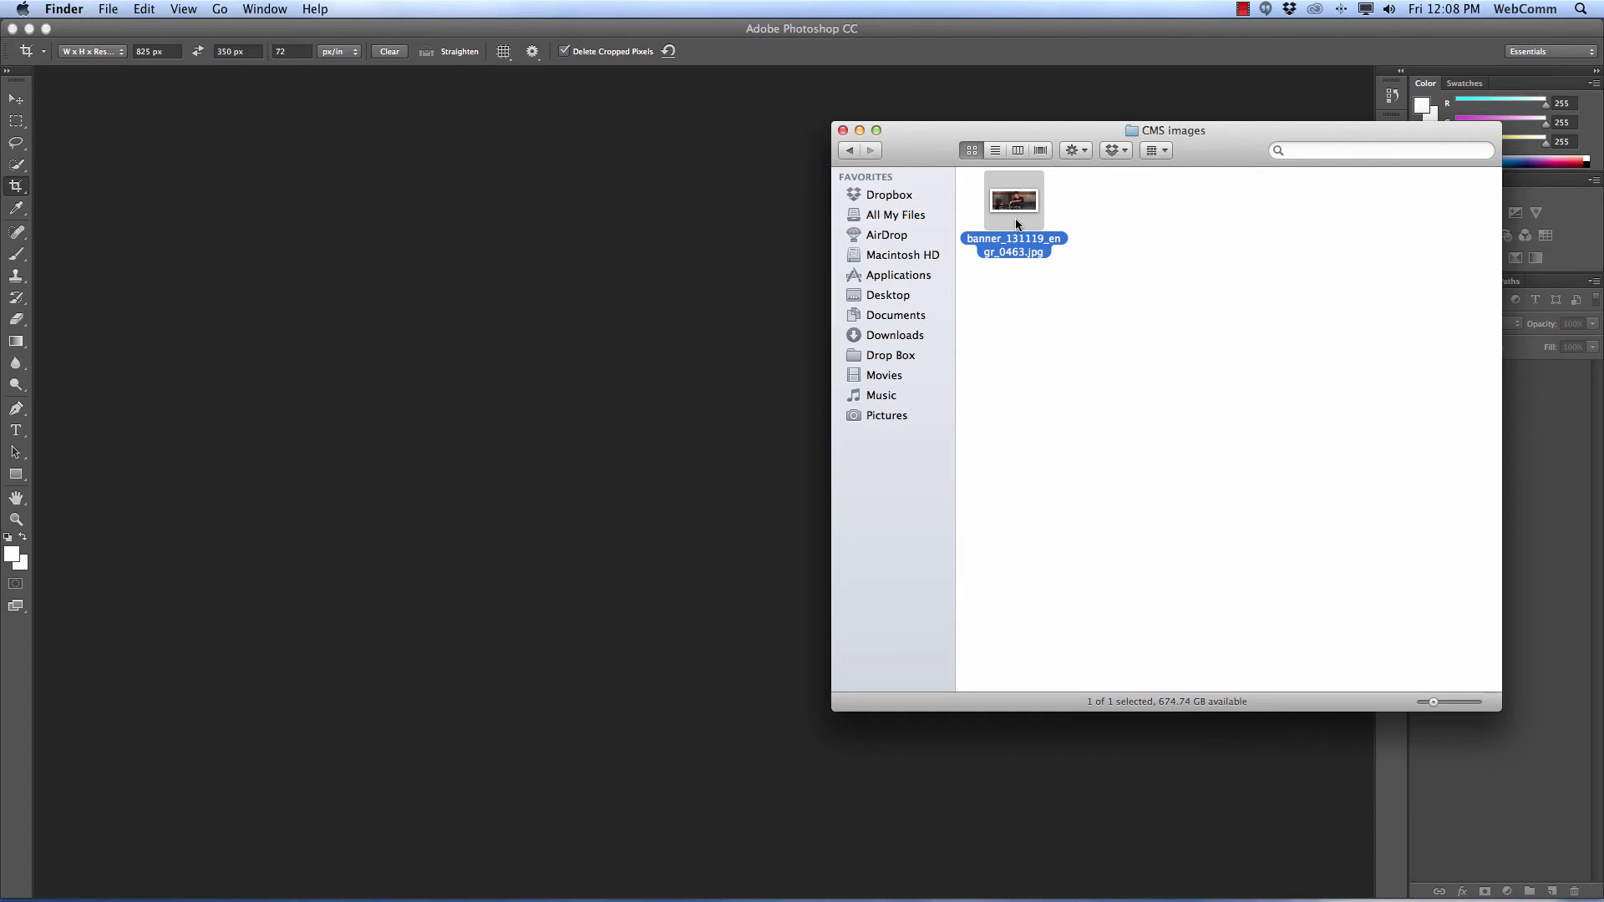
click(850, 149)
click(1071, 430)
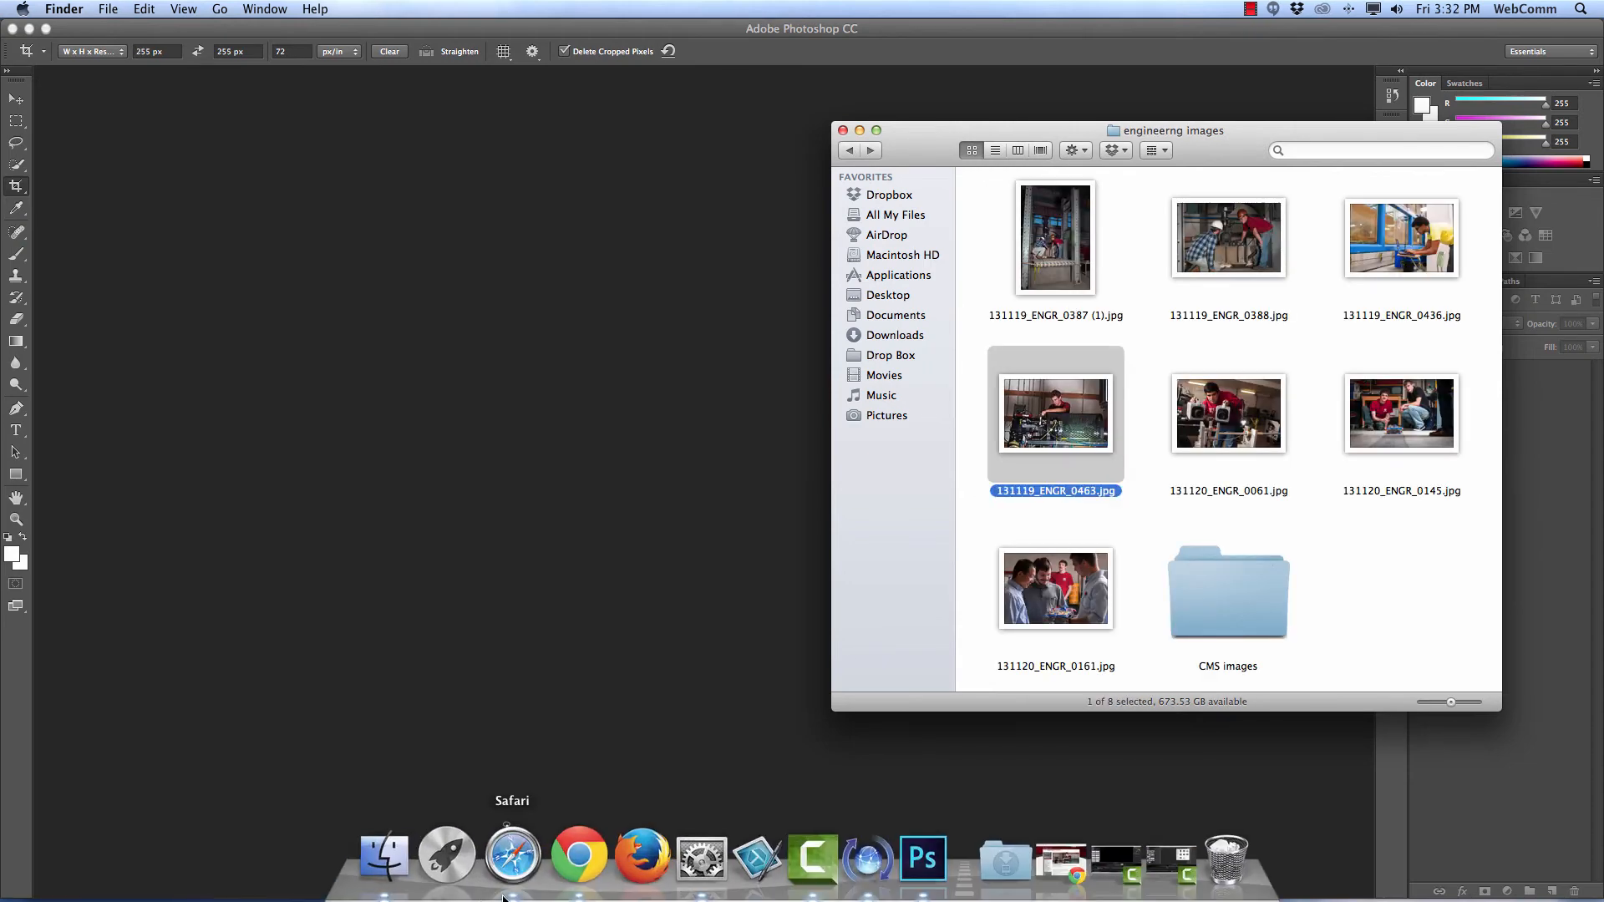
Step: Switch to Chrome and compare the Aerospace Engineering page's banner with its square thumbnail in the Areas of Study grid
click(573, 862)
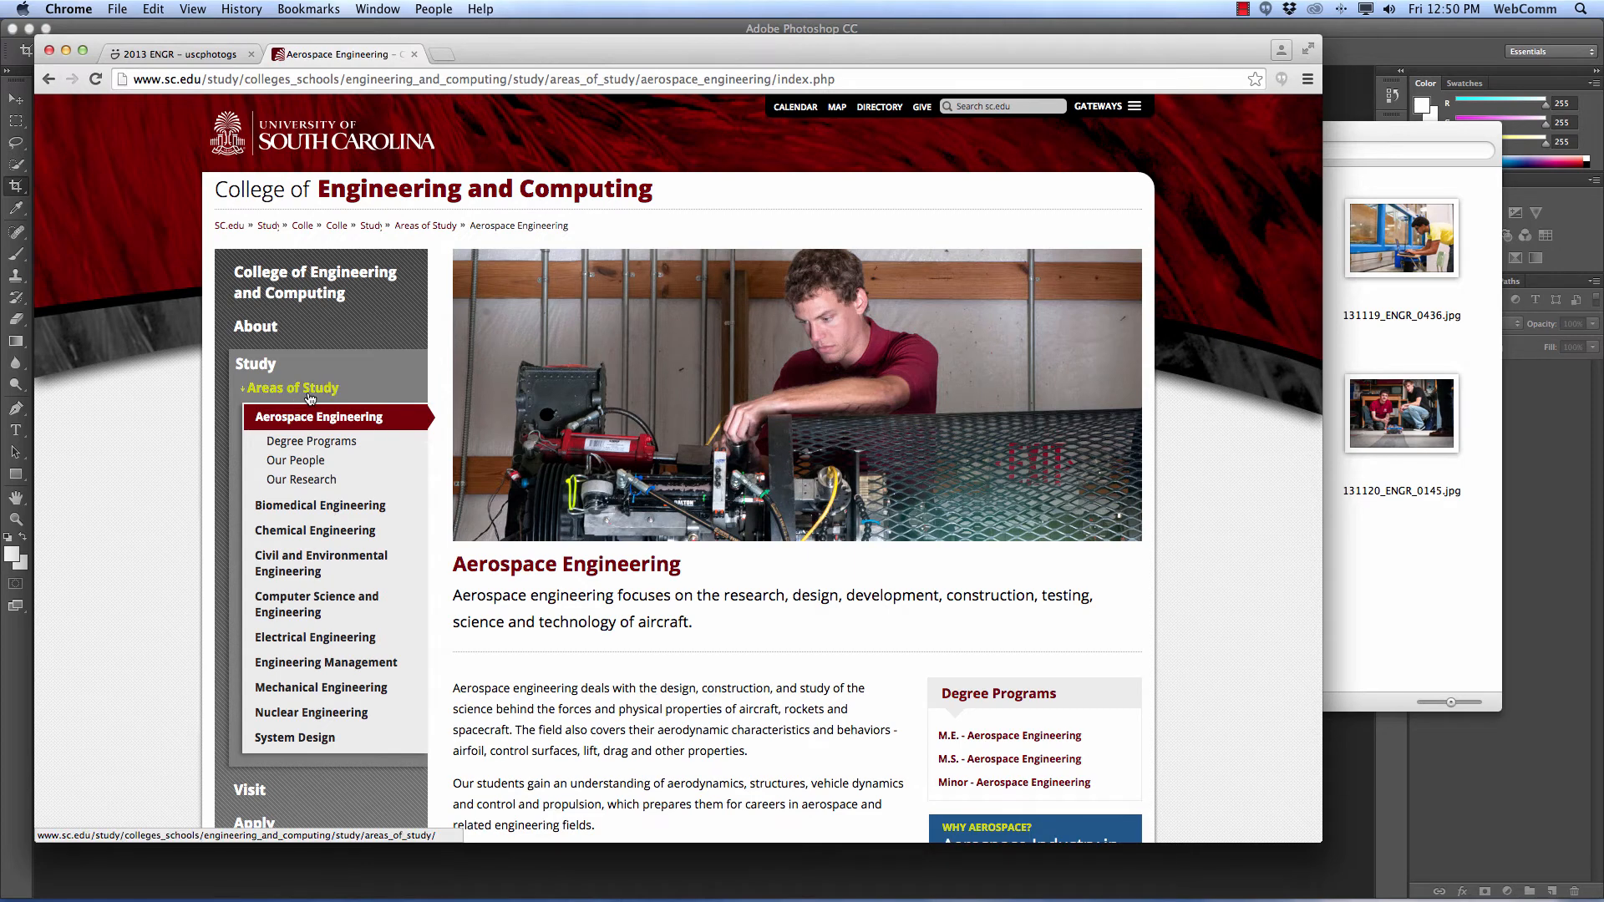
click(336, 391)
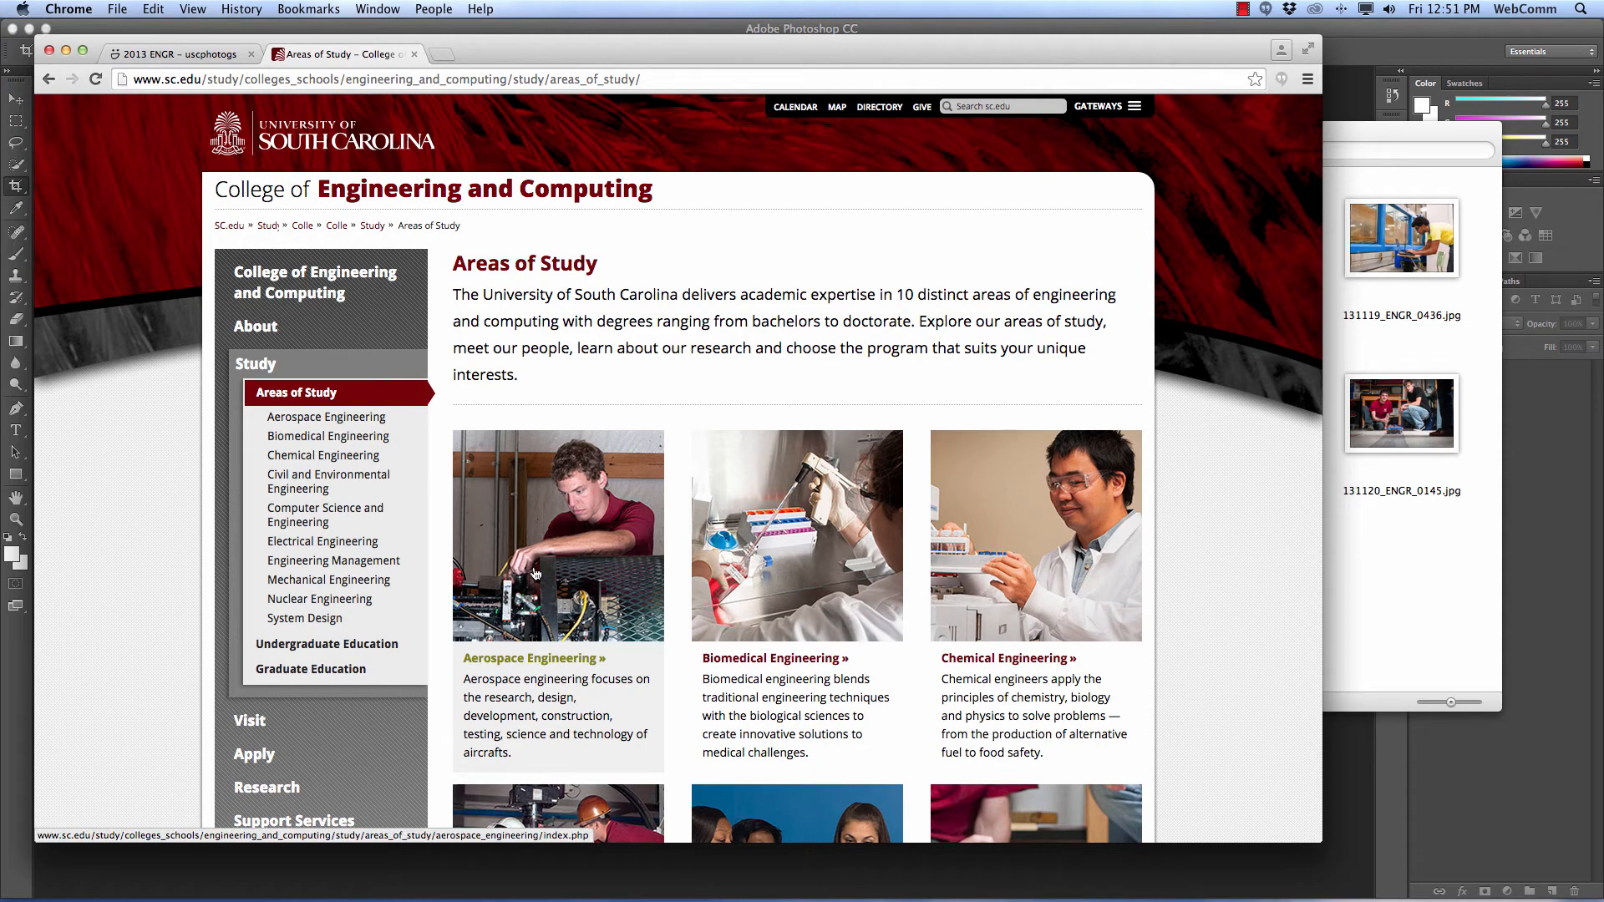
click(535, 572)
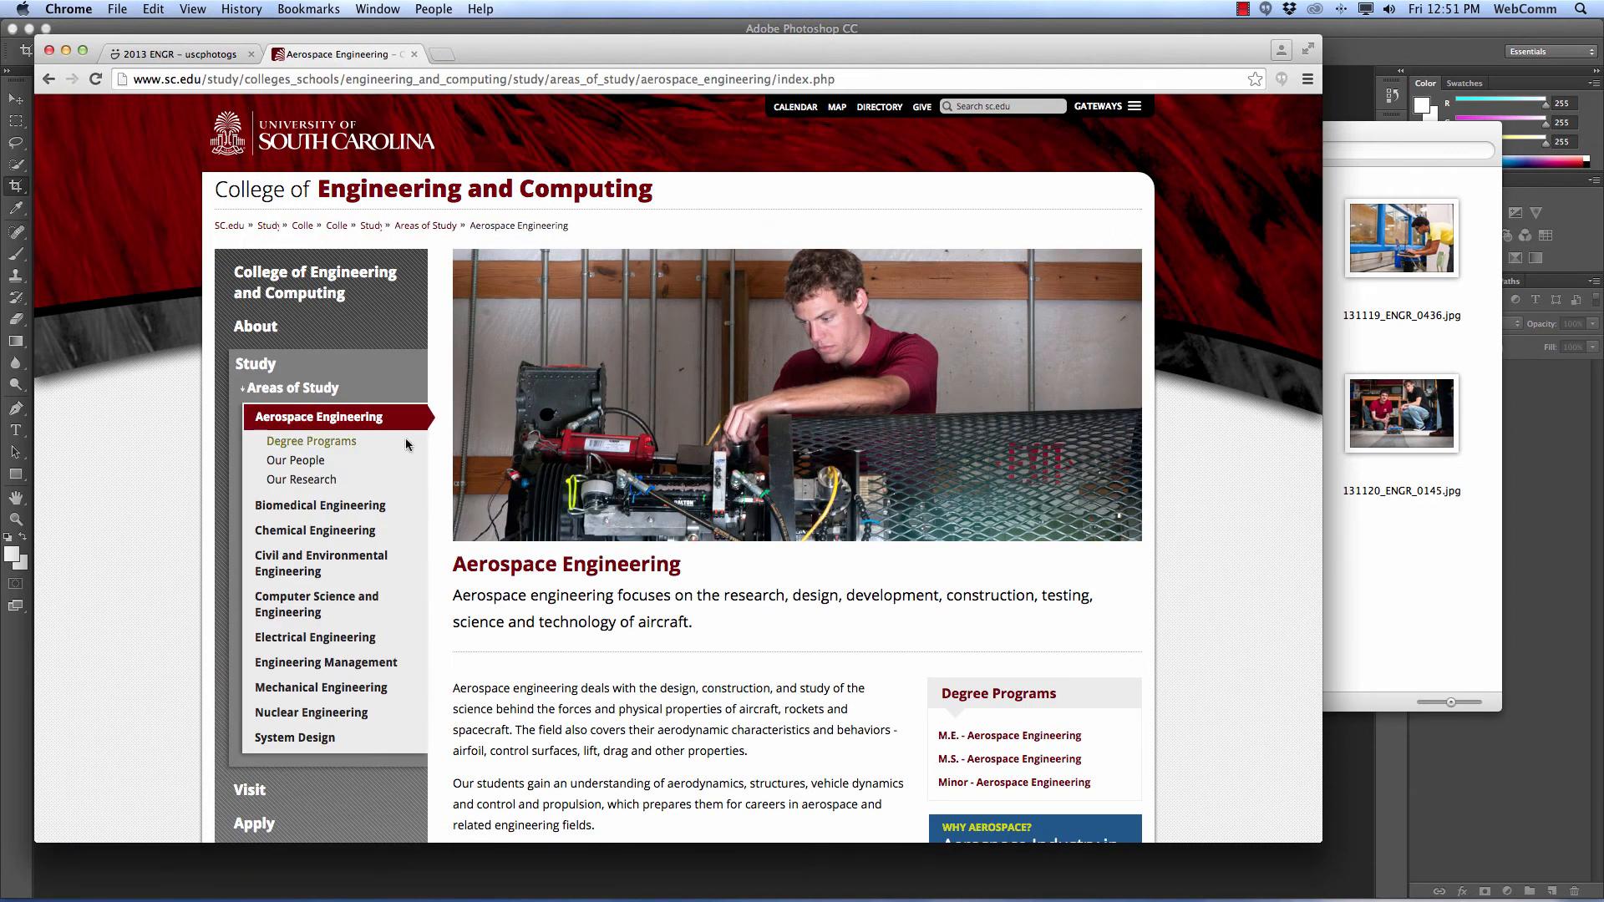
click(302, 392)
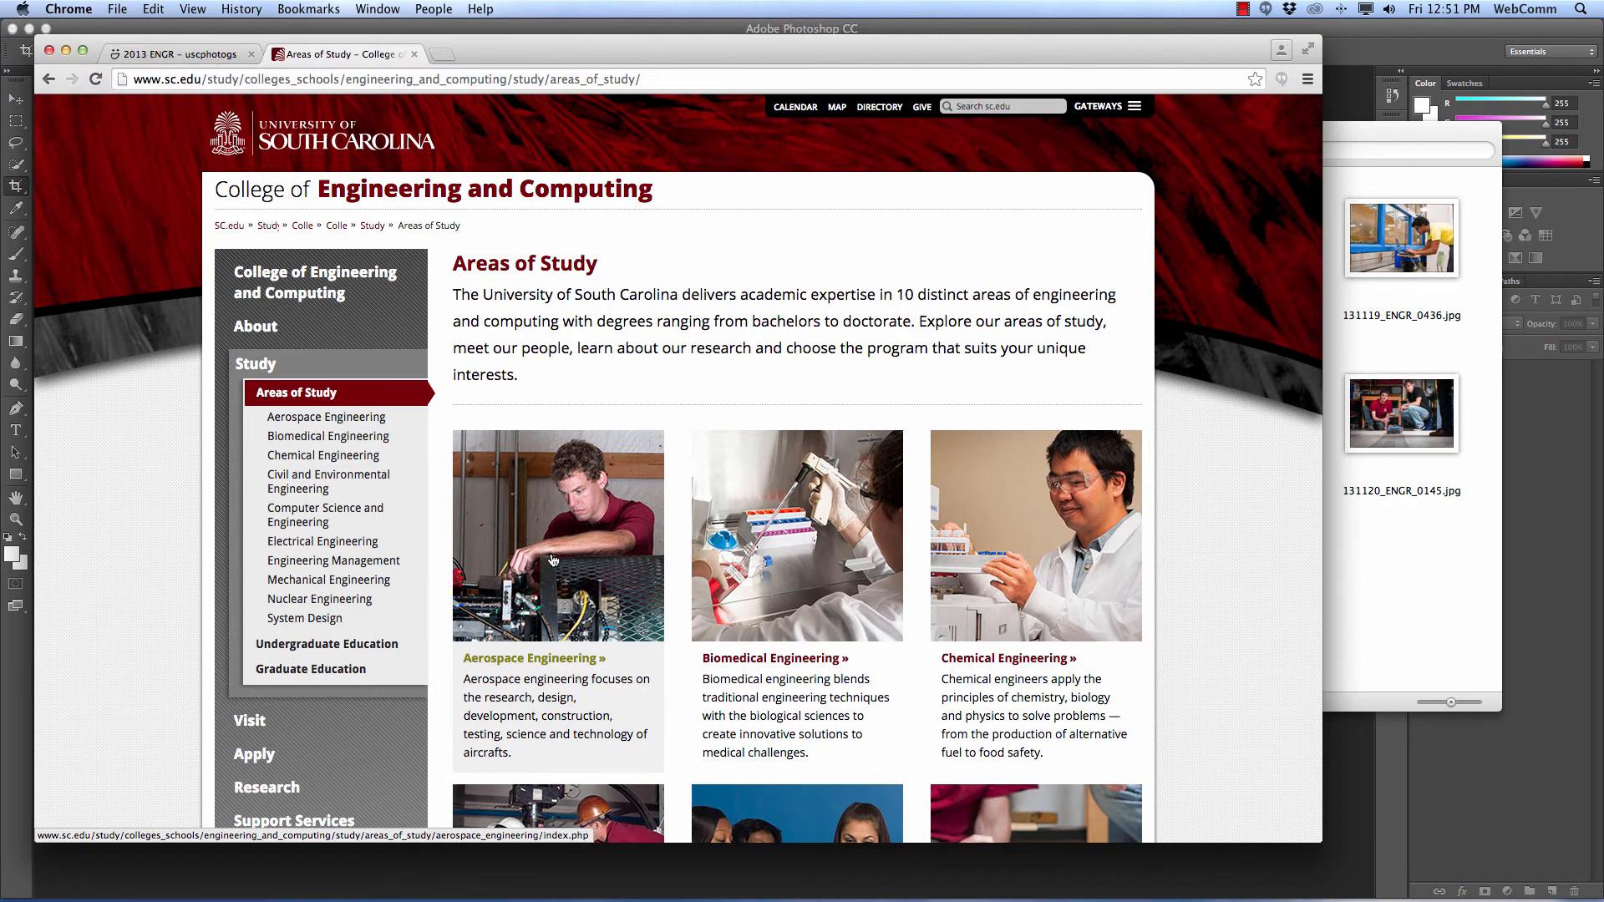
click(552, 560)
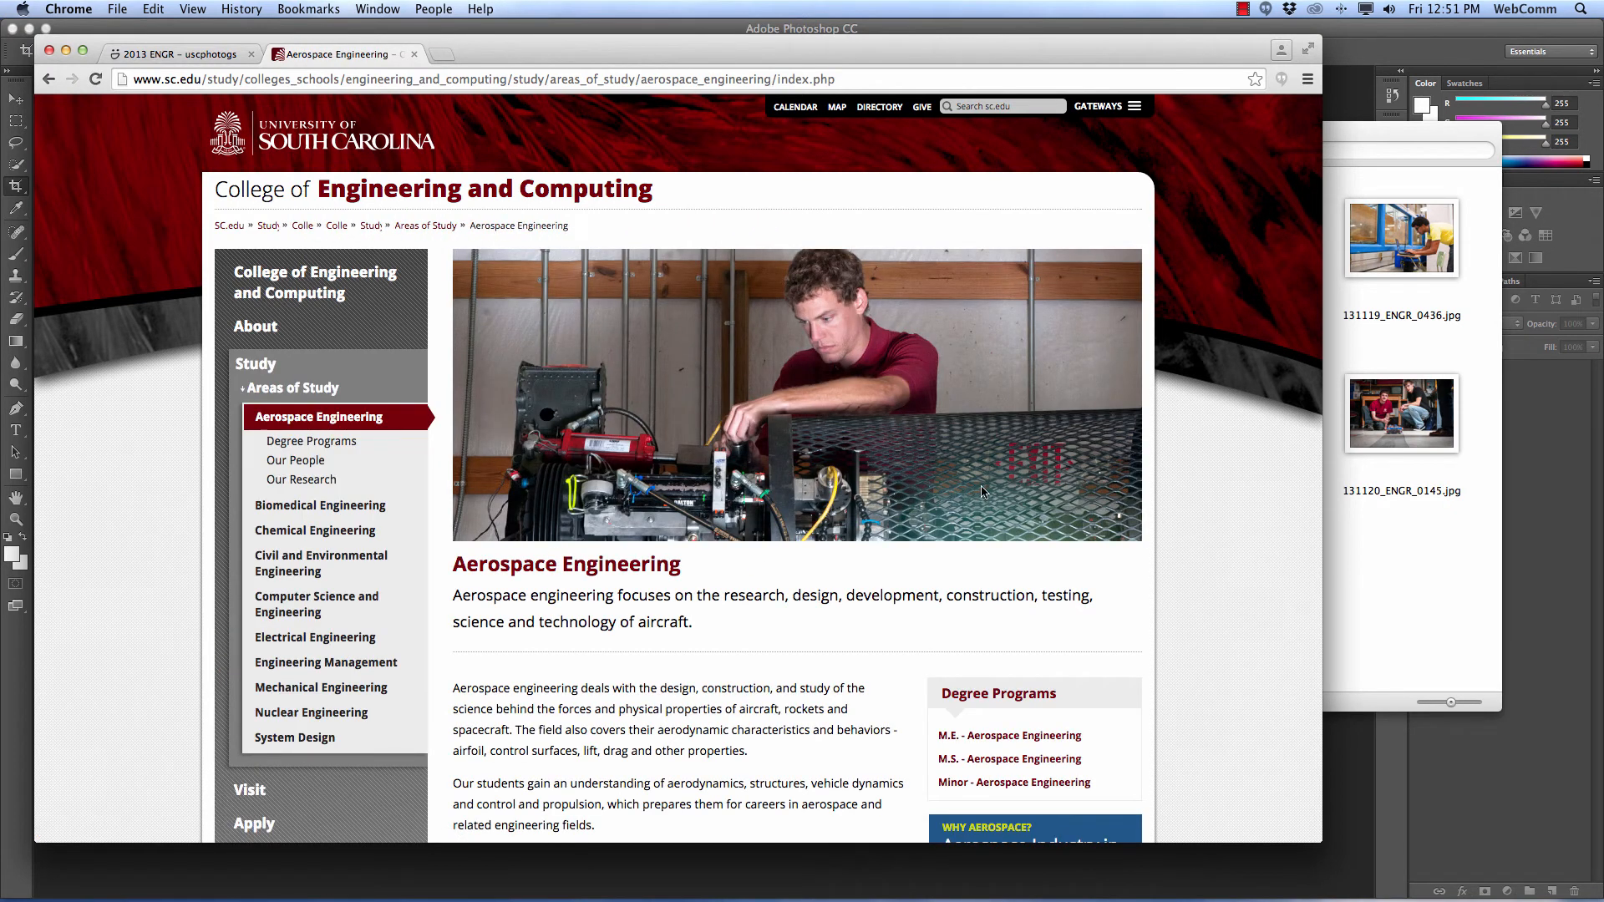
click(293, 388)
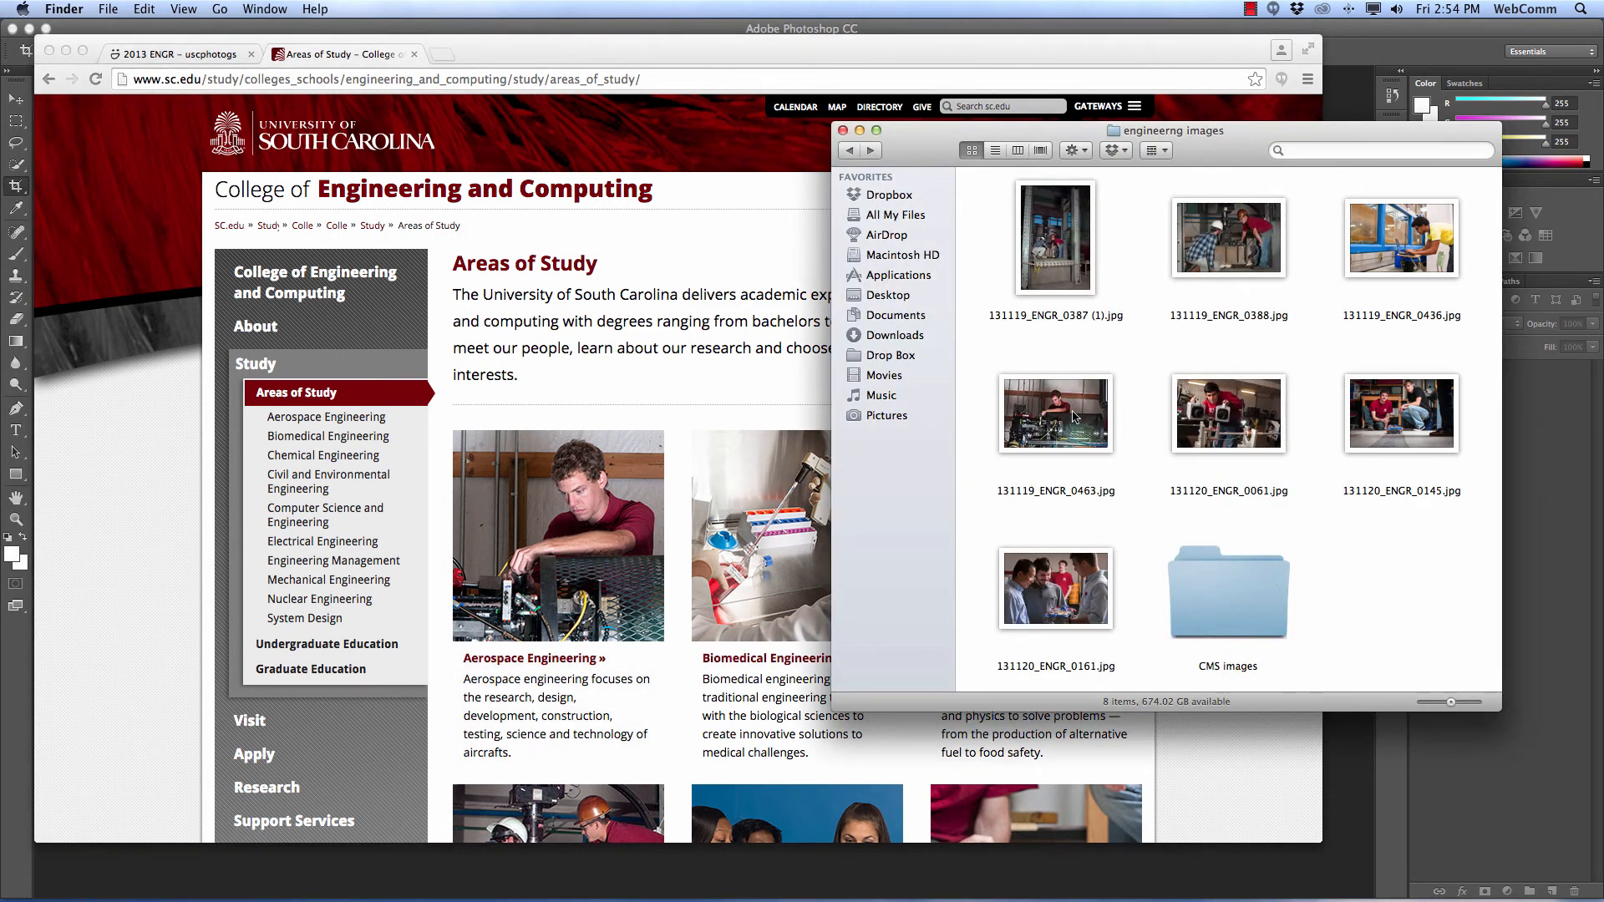
Step: Open banner_131119_engr_0463.jpg from the CMS images folder in Photoshop and crop it to 255 by 255 px around the man working
double_click(1235, 615)
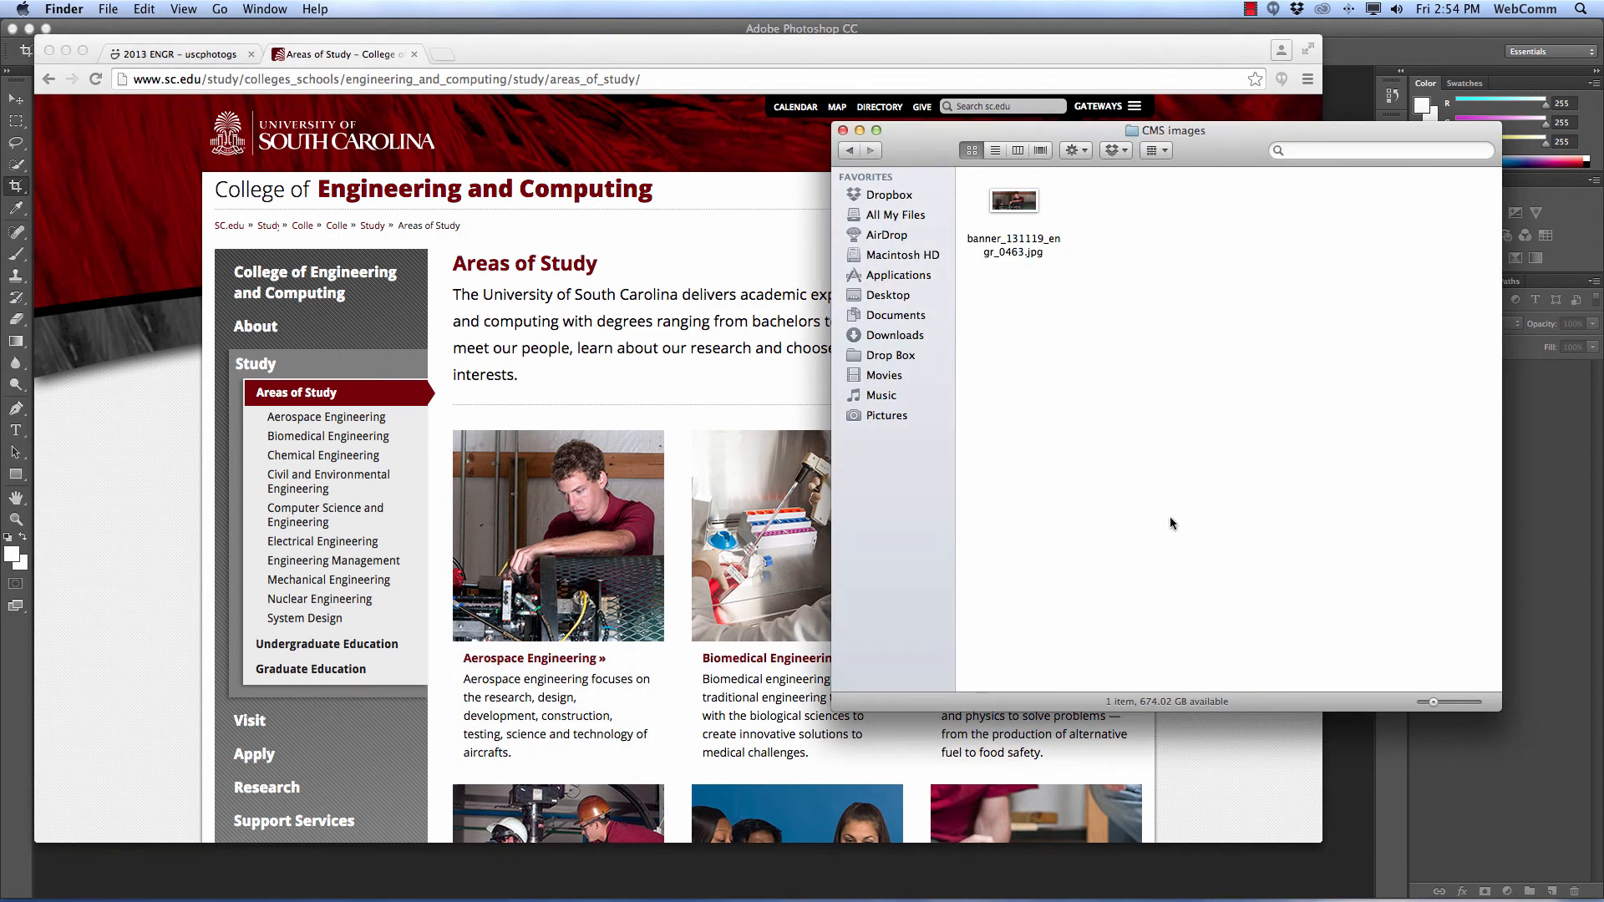
click(1024, 208)
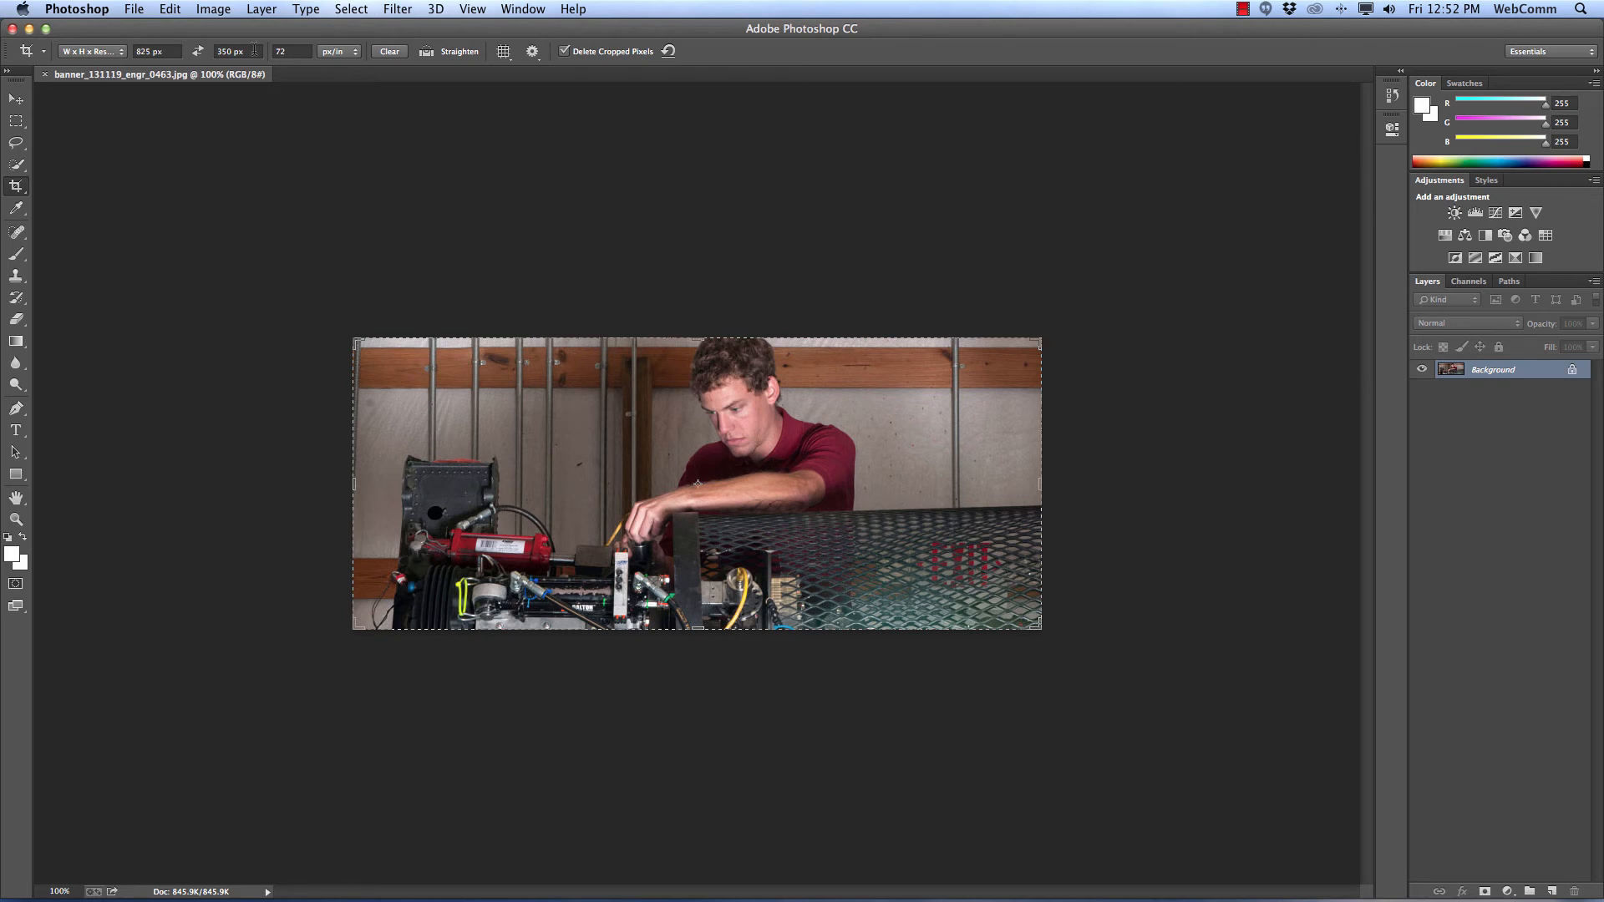
double_click(137, 51)
text(255)
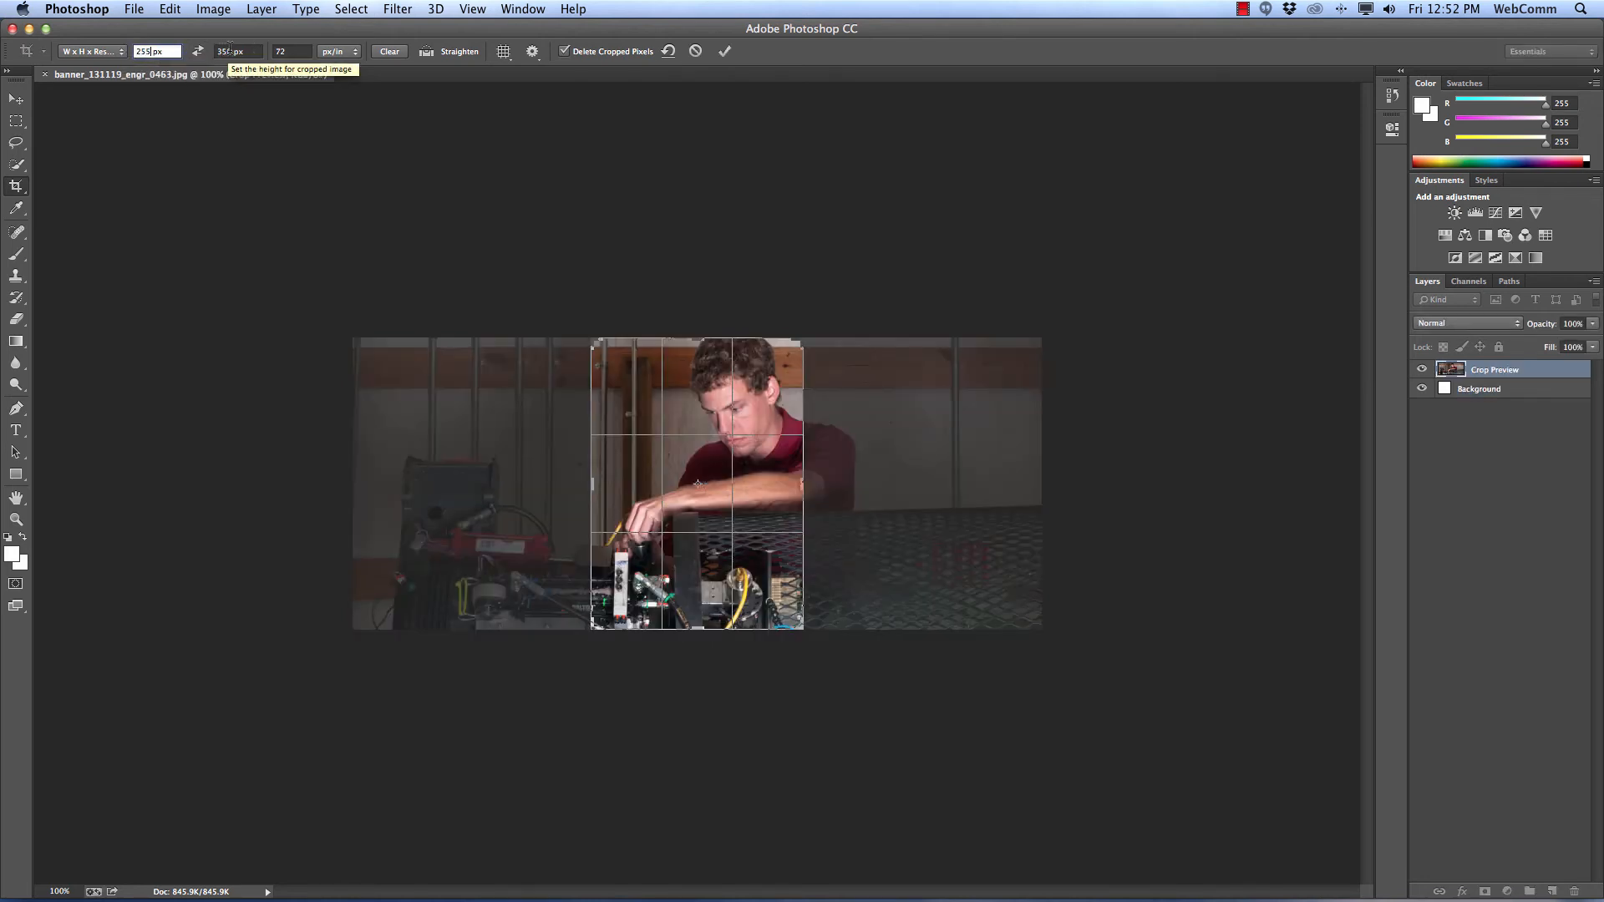
double_click(228, 51)
text(255)
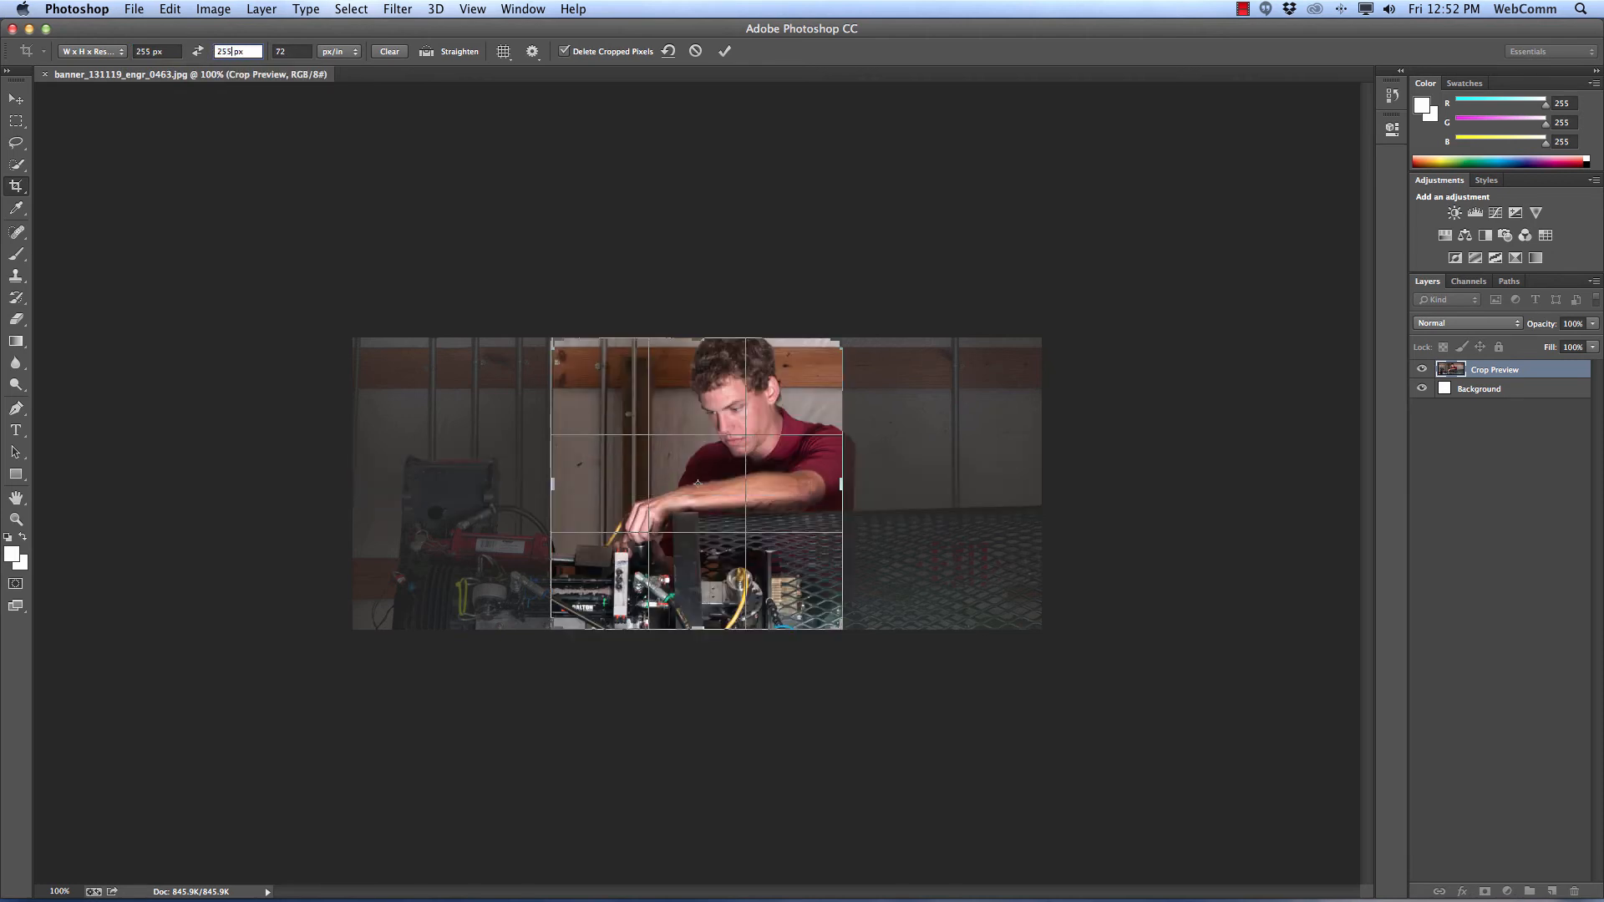
click(707, 468)
drag(680, 482, 690, 482)
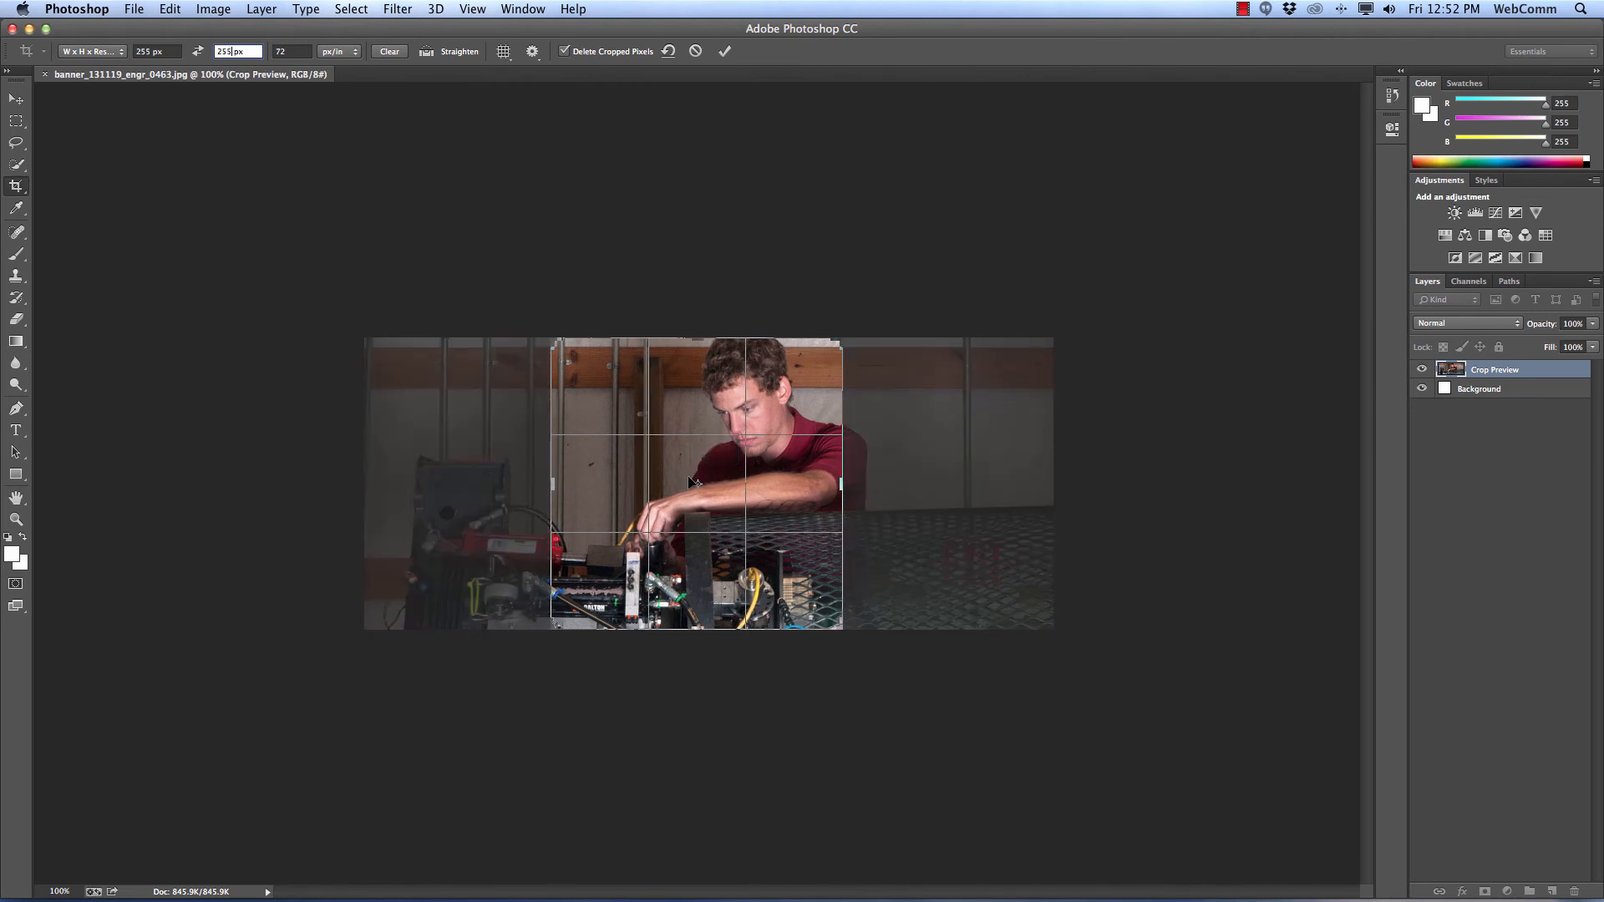
key(Return)
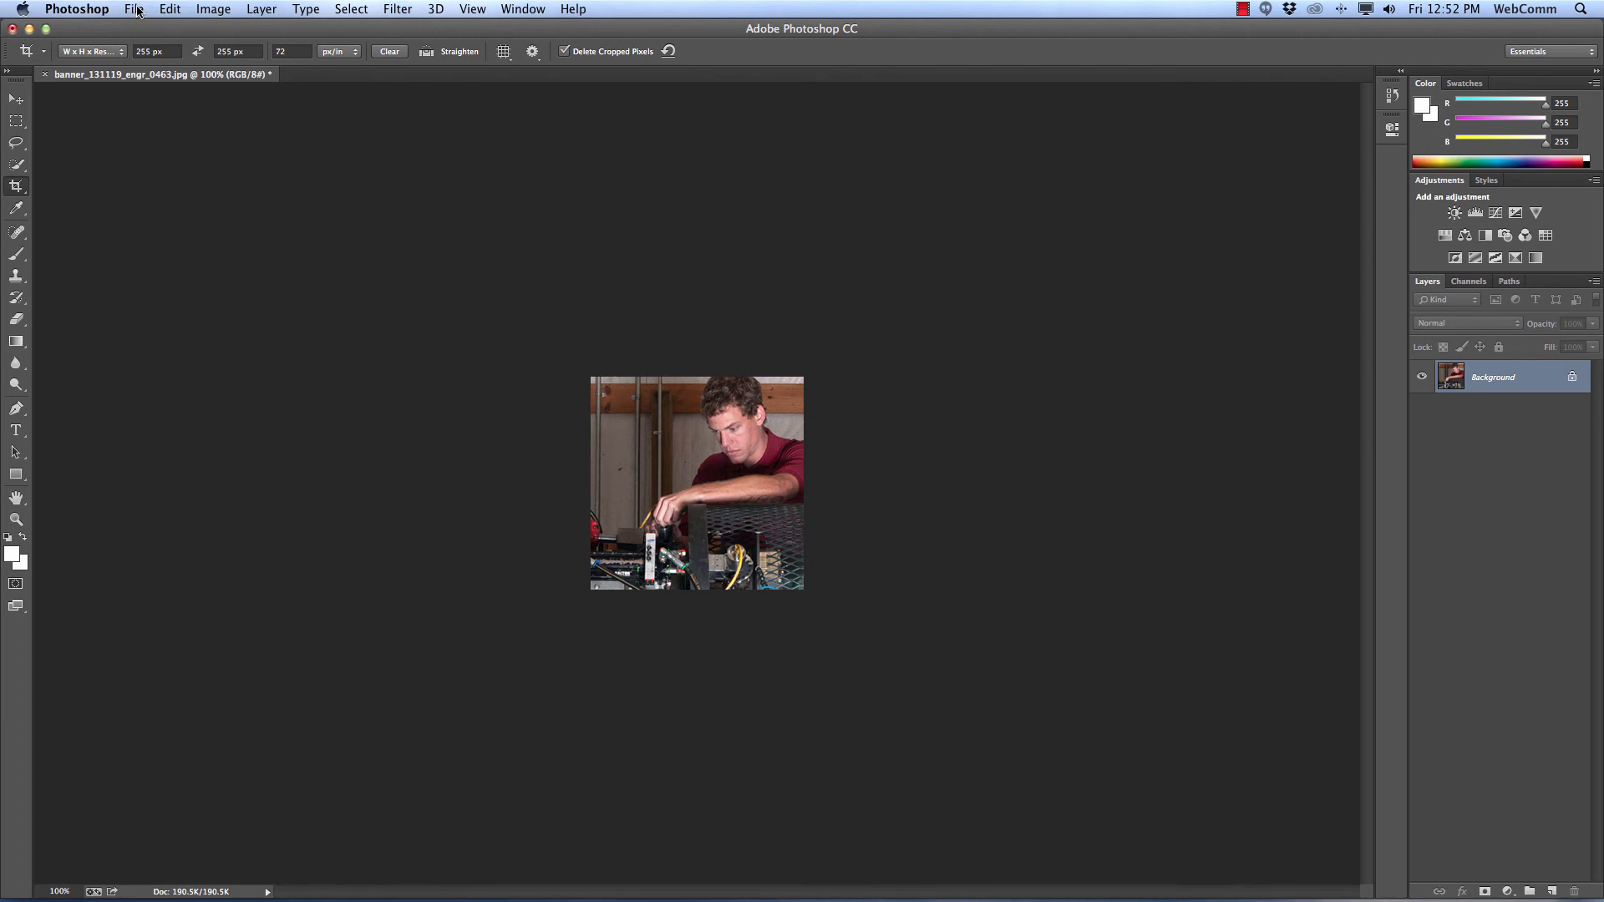
Step: Export the square image for the web as a High-quality JPEG named grid_131119_engr_0463.jpg in the CMS images folder
click(137, 10)
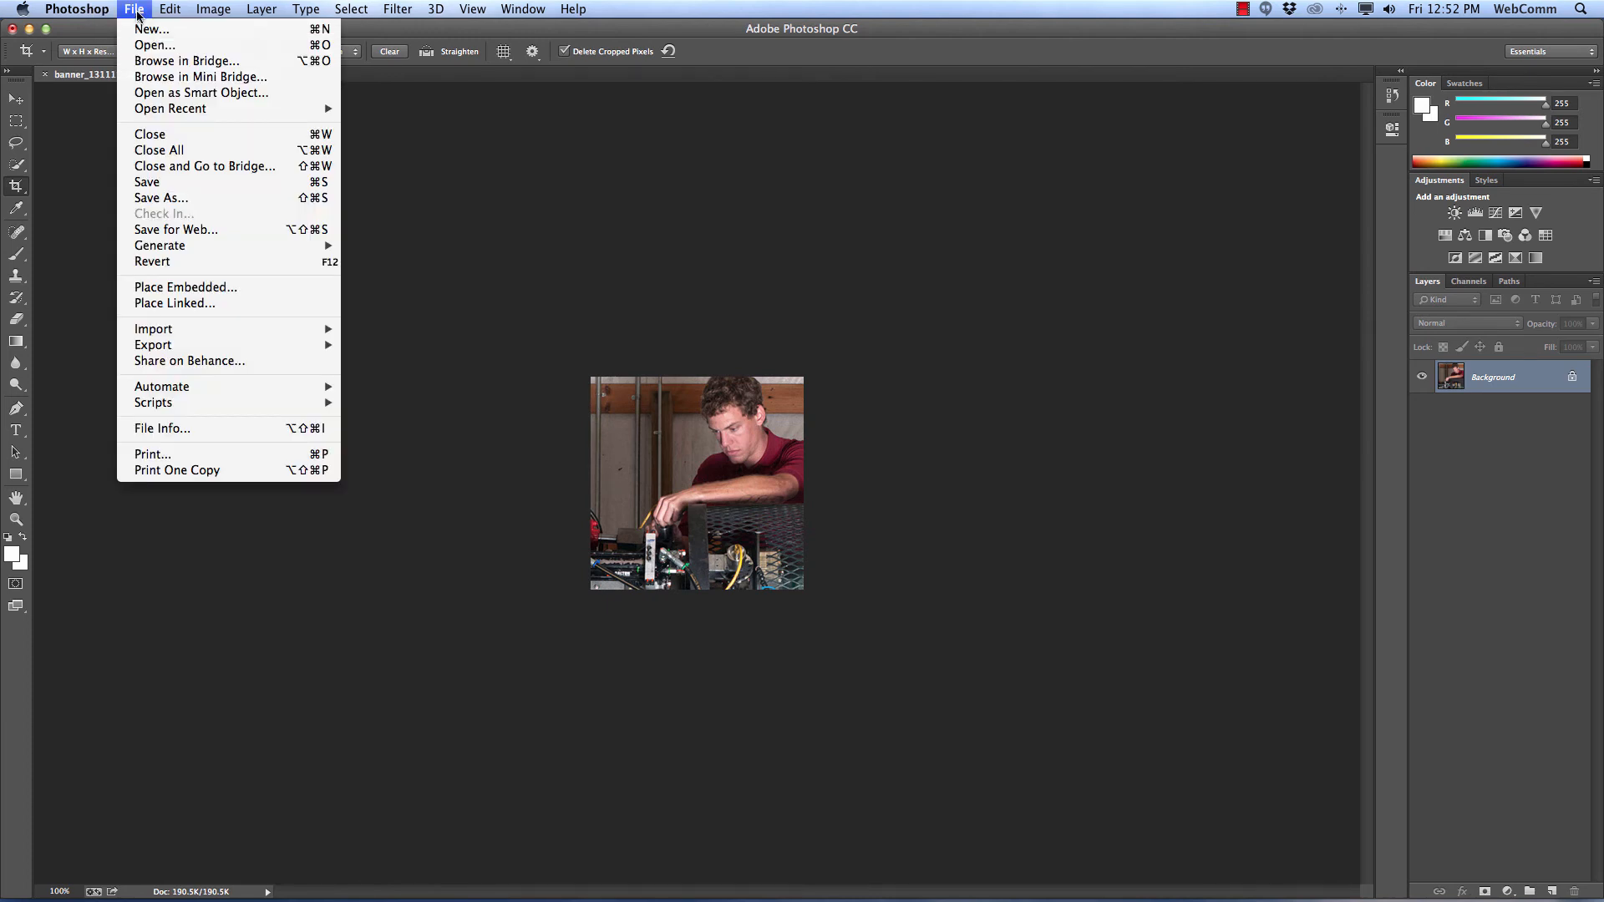
click(178, 229)
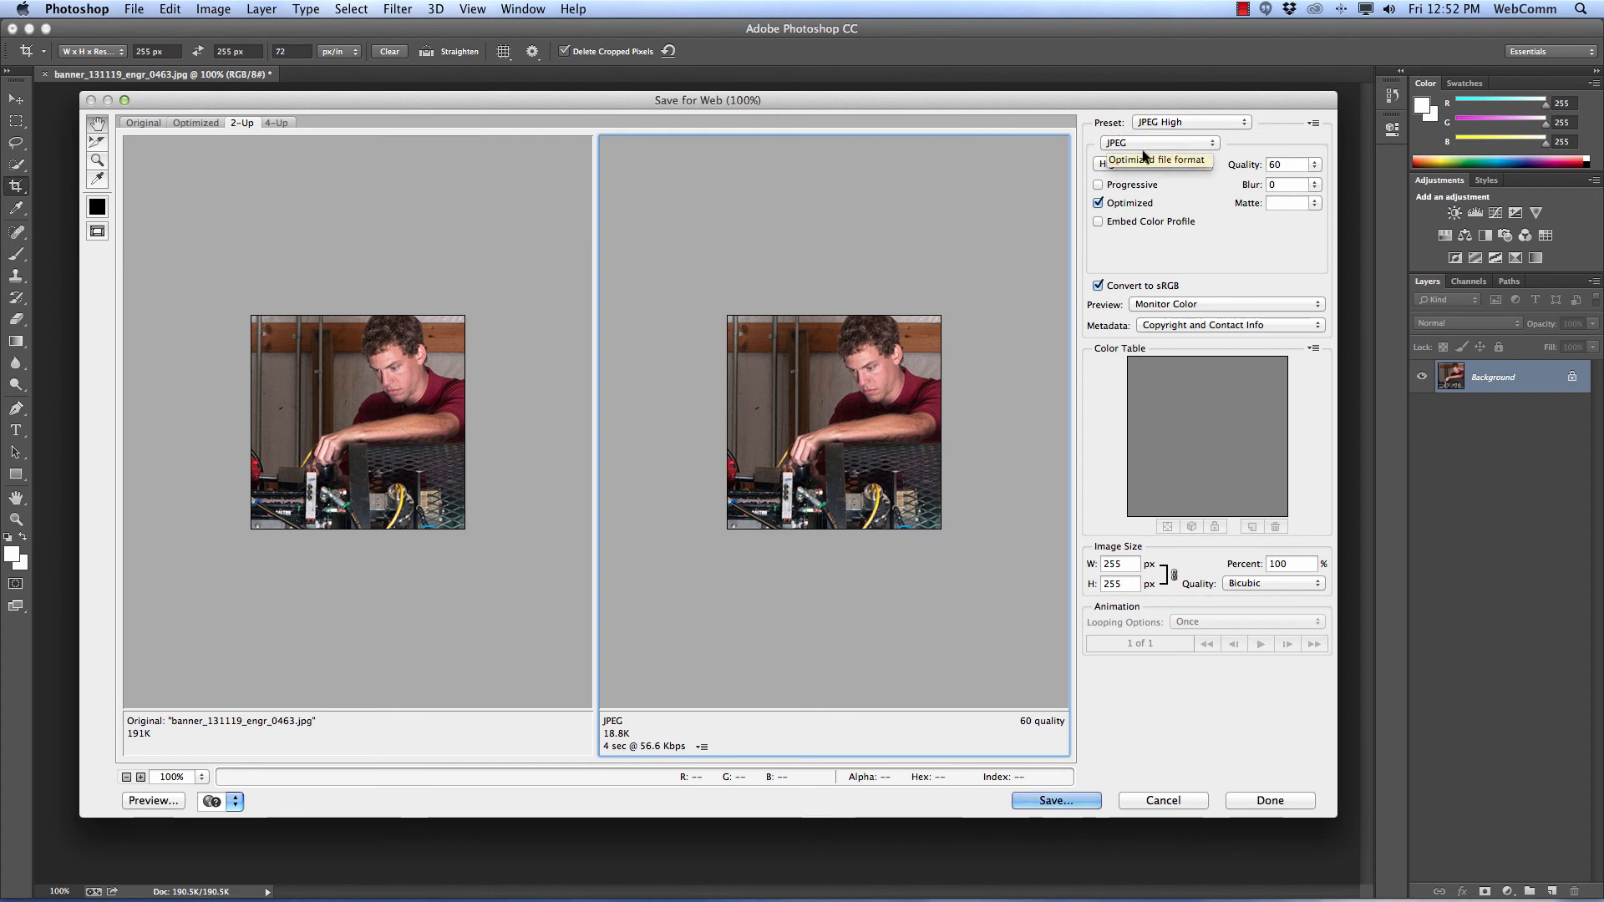
click(1051, 800)
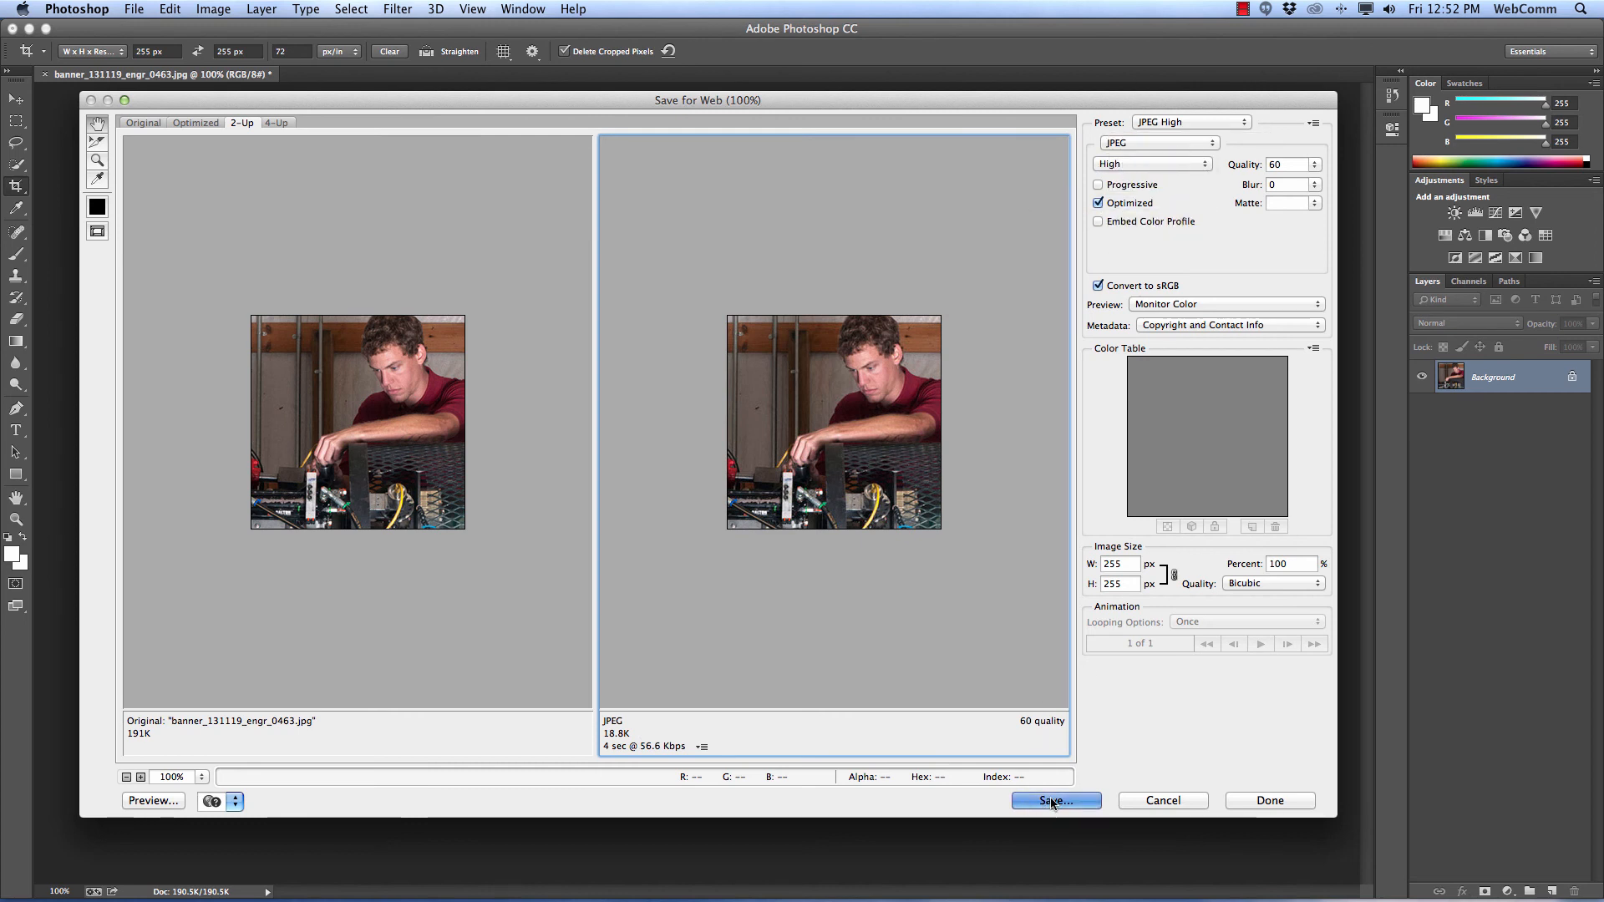
click(313, 193)
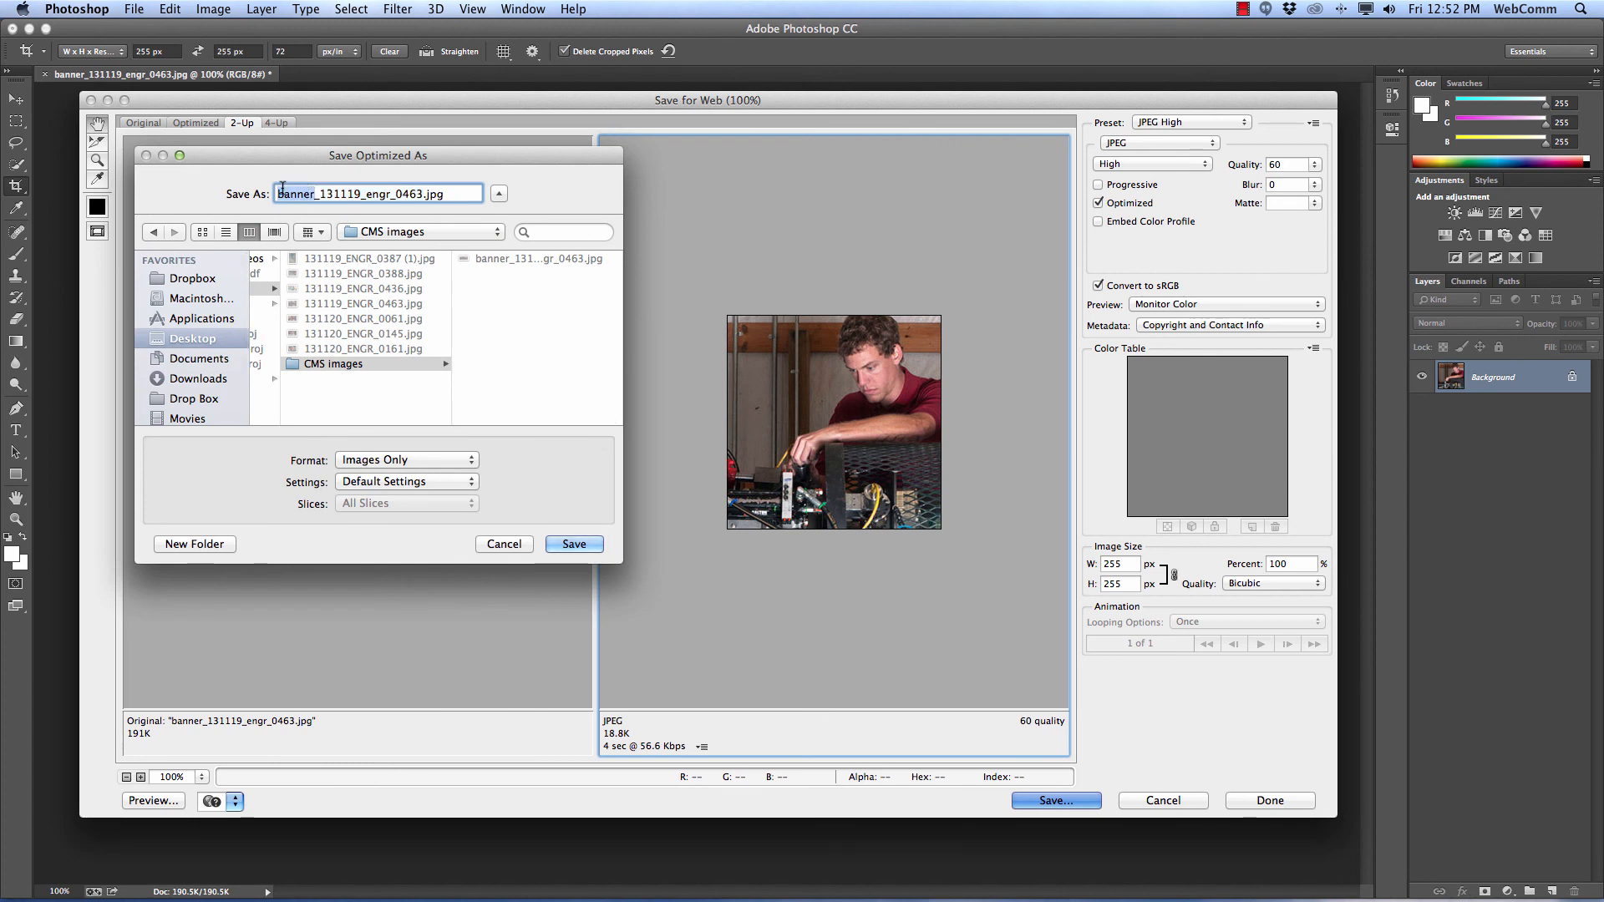
key(BackSpace)
key(BackSpace)
key(BackSpace)
key(BackSpace)
key(BackSpace)
key(BackSpace)
text(grid)
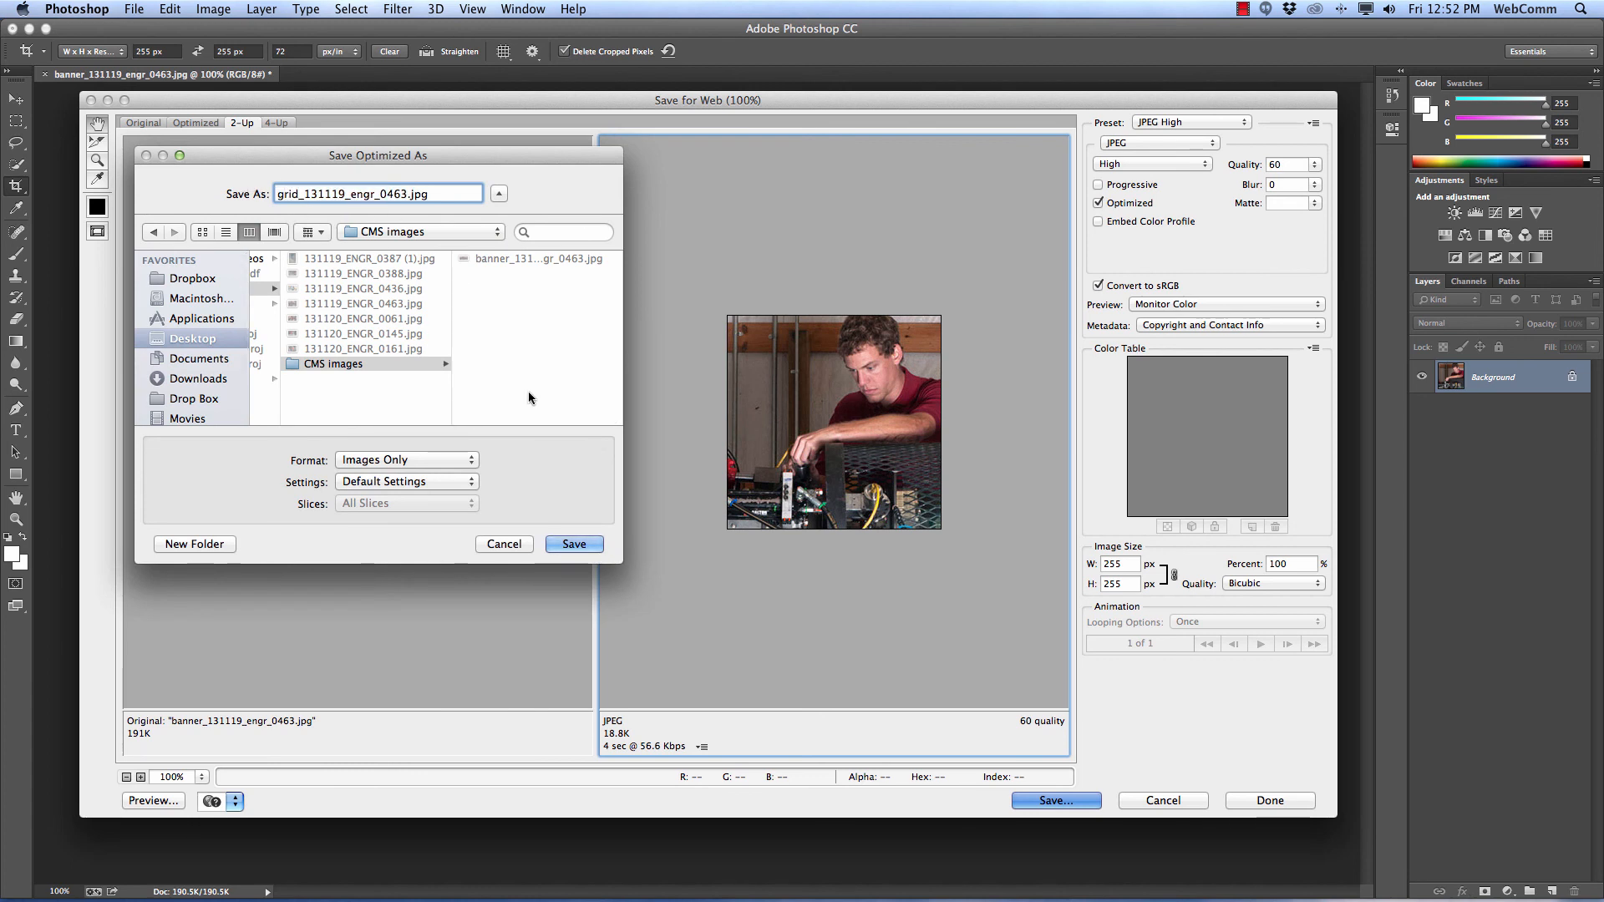
click(575, 548)
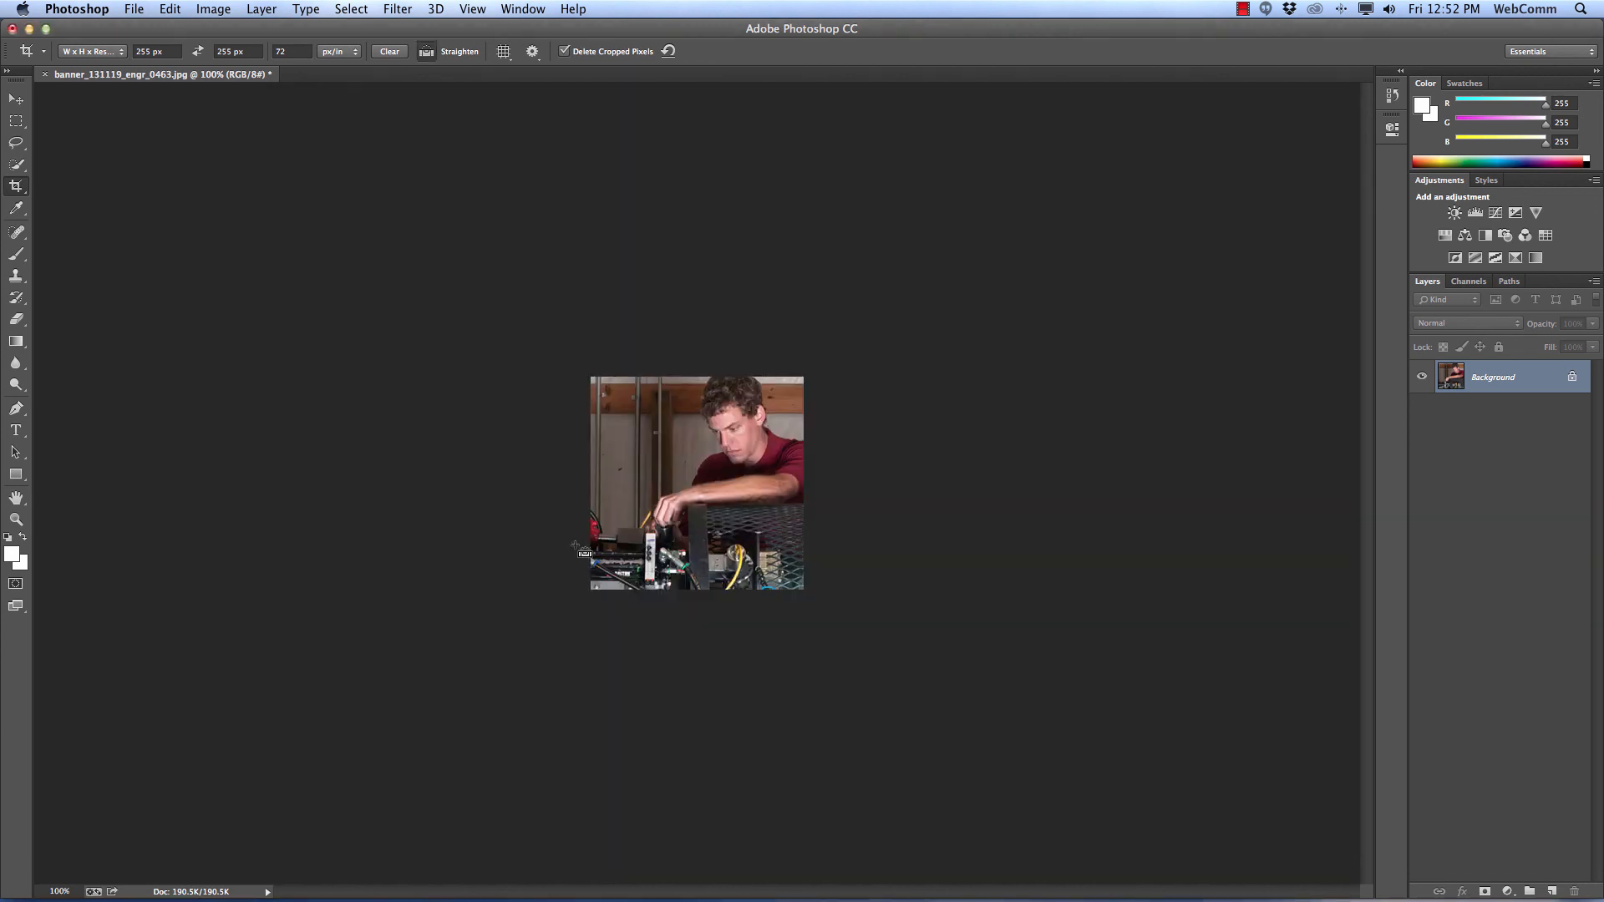
Step: Close the banner document without saving its changes and switch to Finder to check the grid file in CMS images
key(super+w)
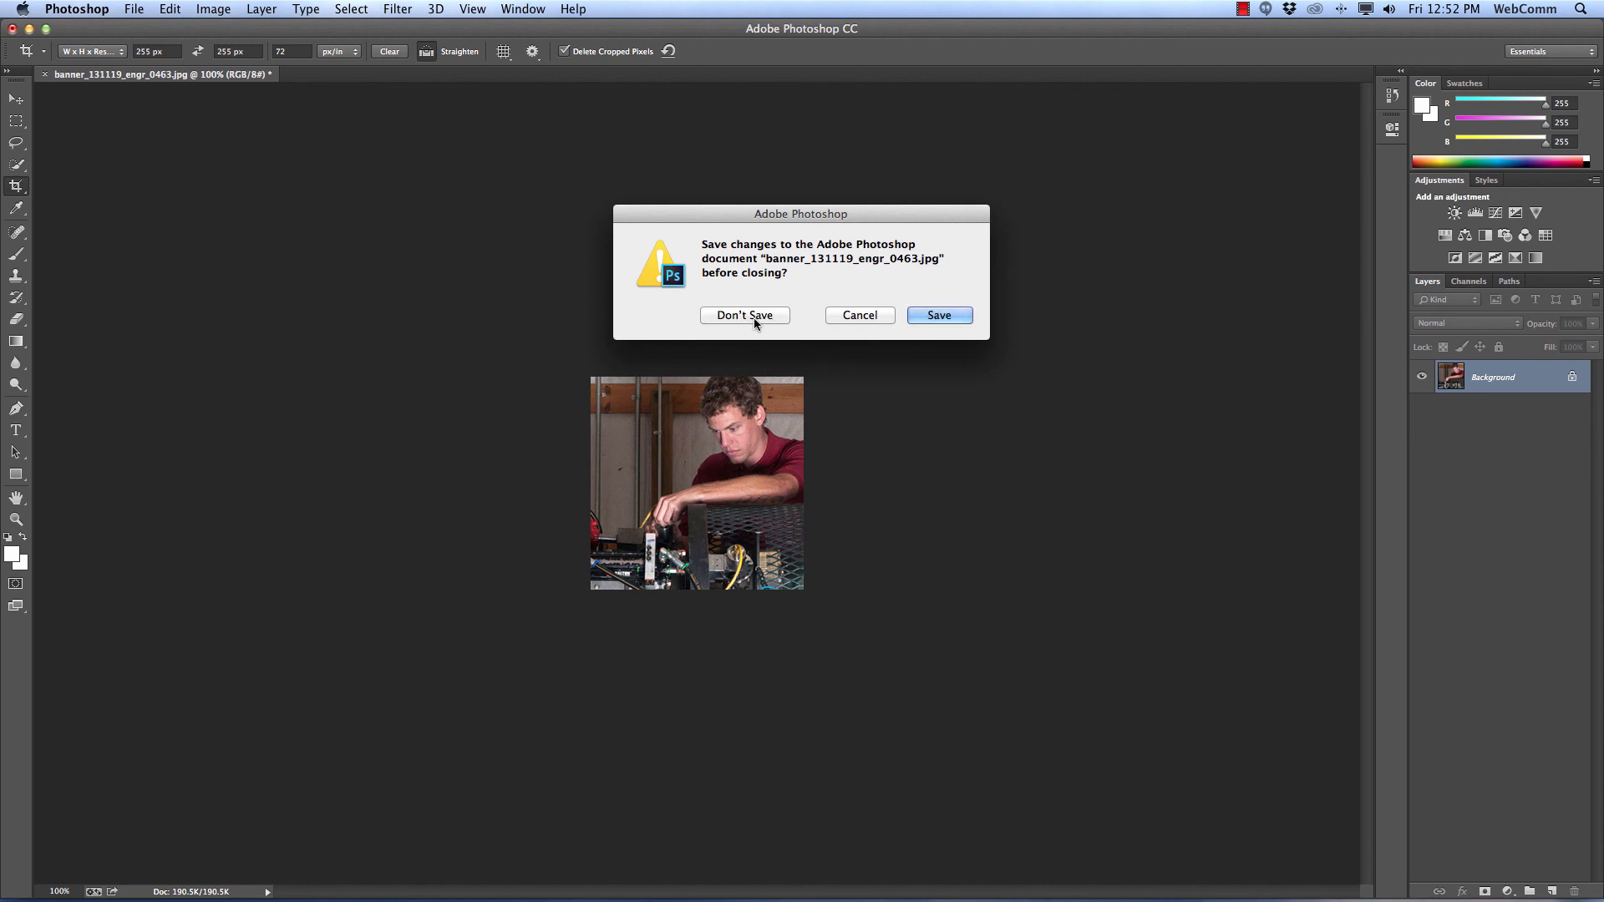
click(754, 323)
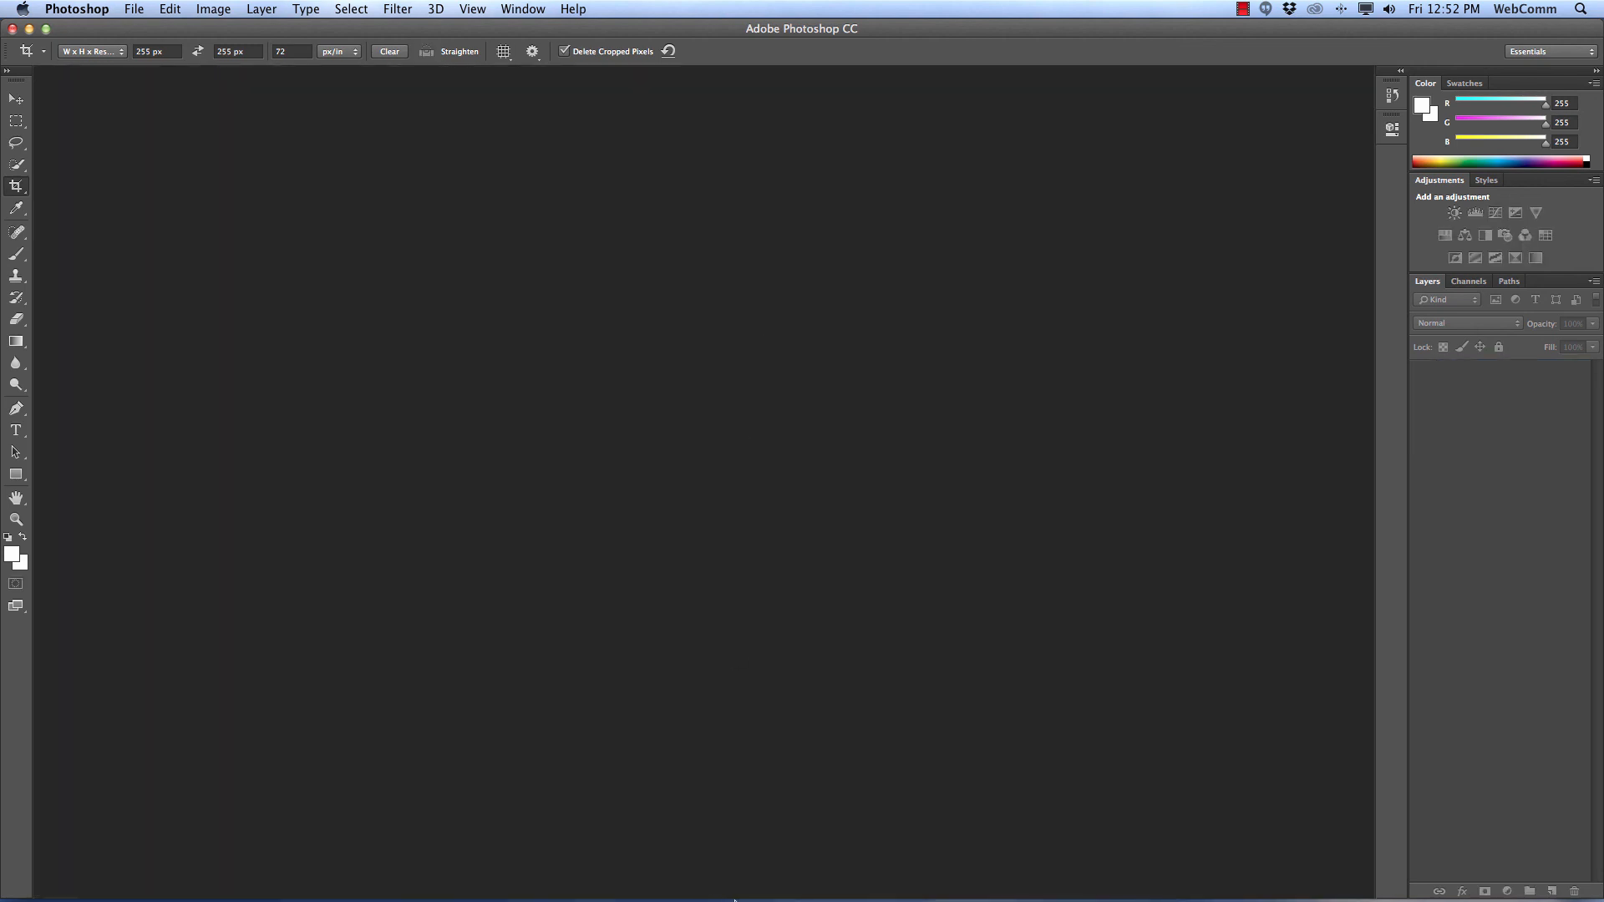
mouse_move(735, 899)
click(450, 856)
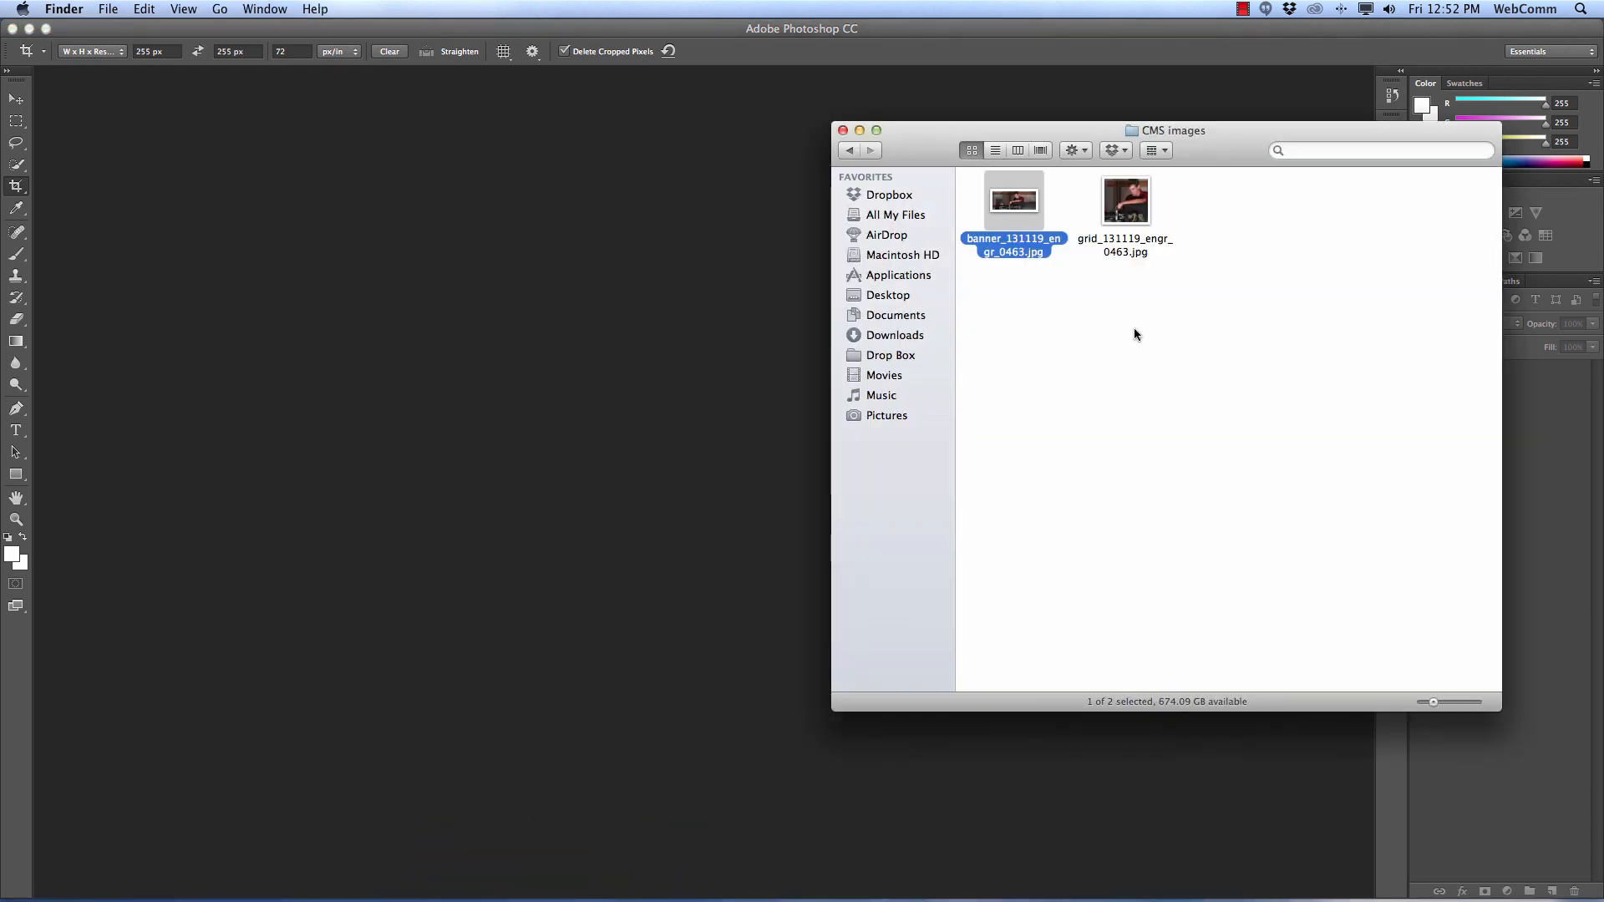
click(1169, 314)
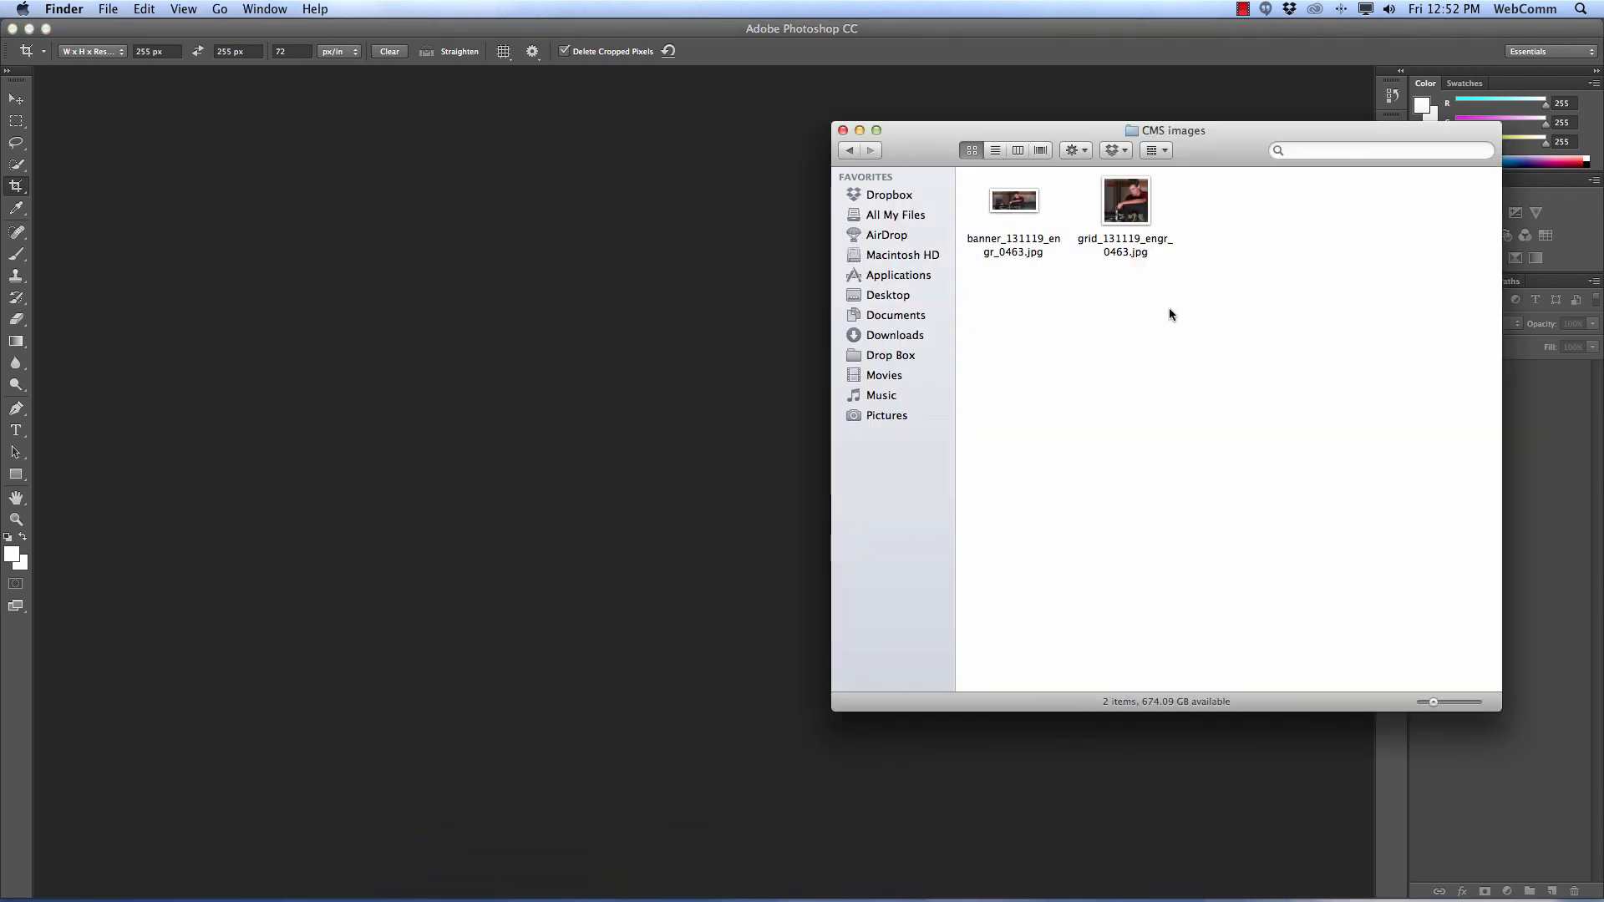